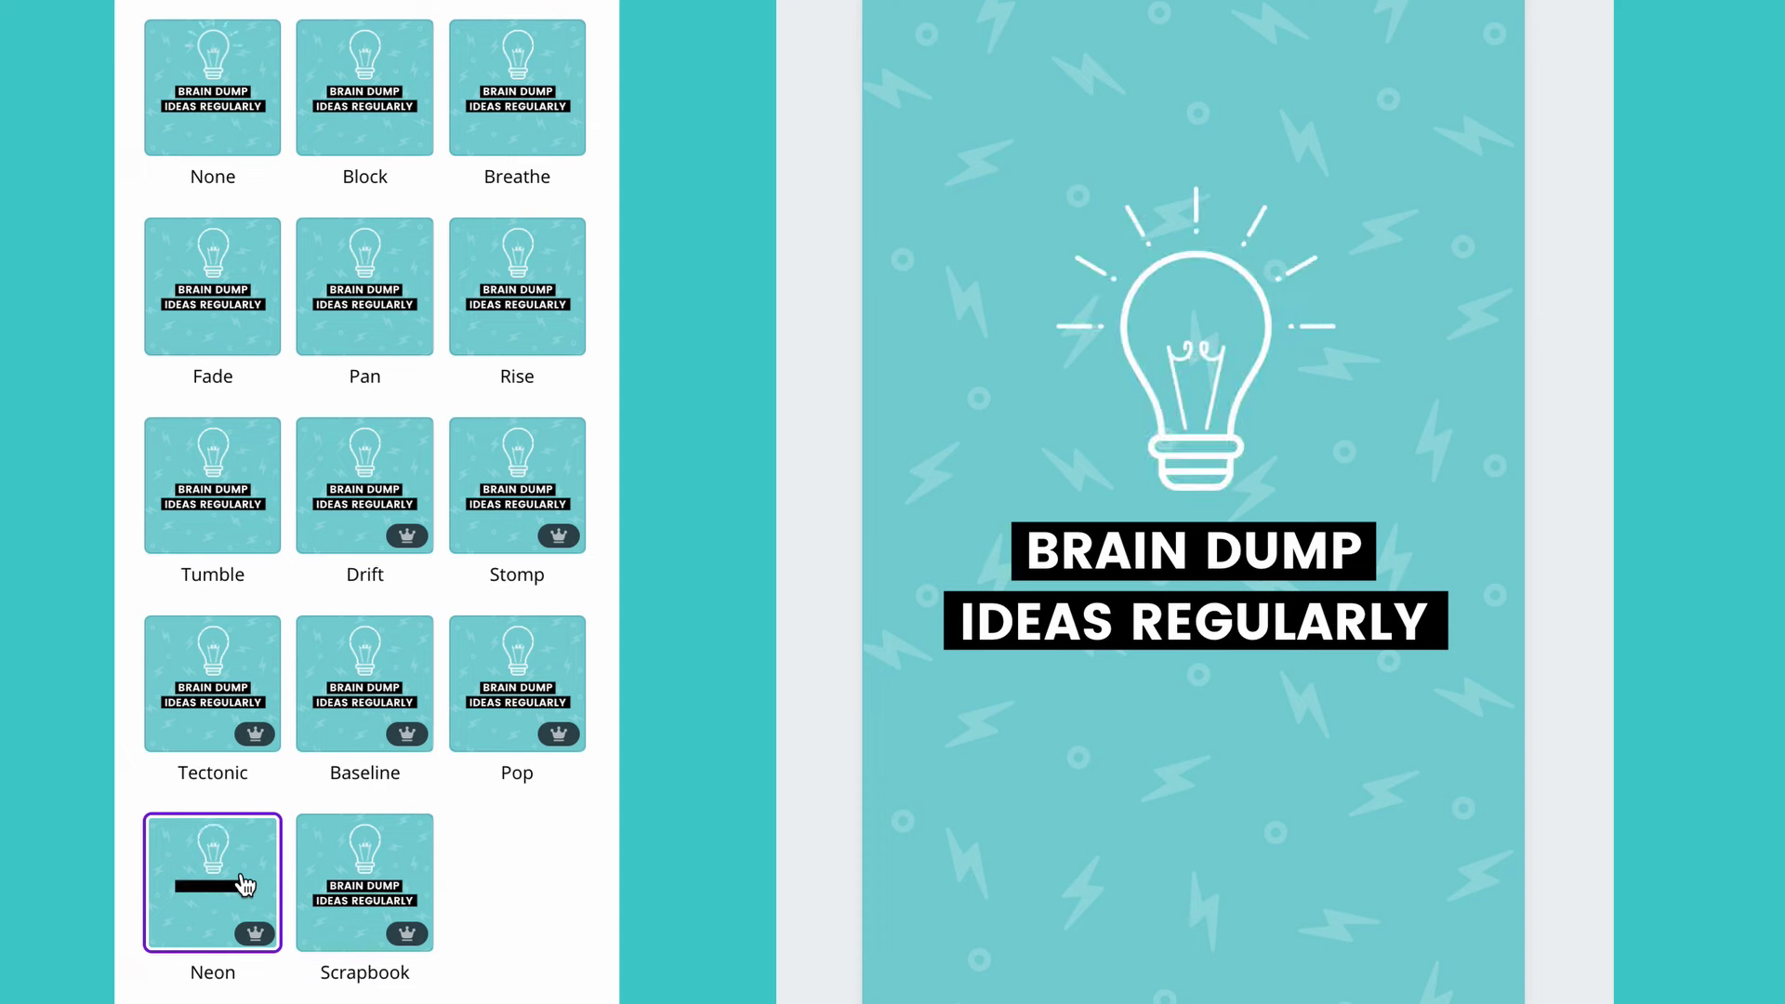
Apply the Scrapbook animation to the finished lightbulb story page
left_click(365, 874)
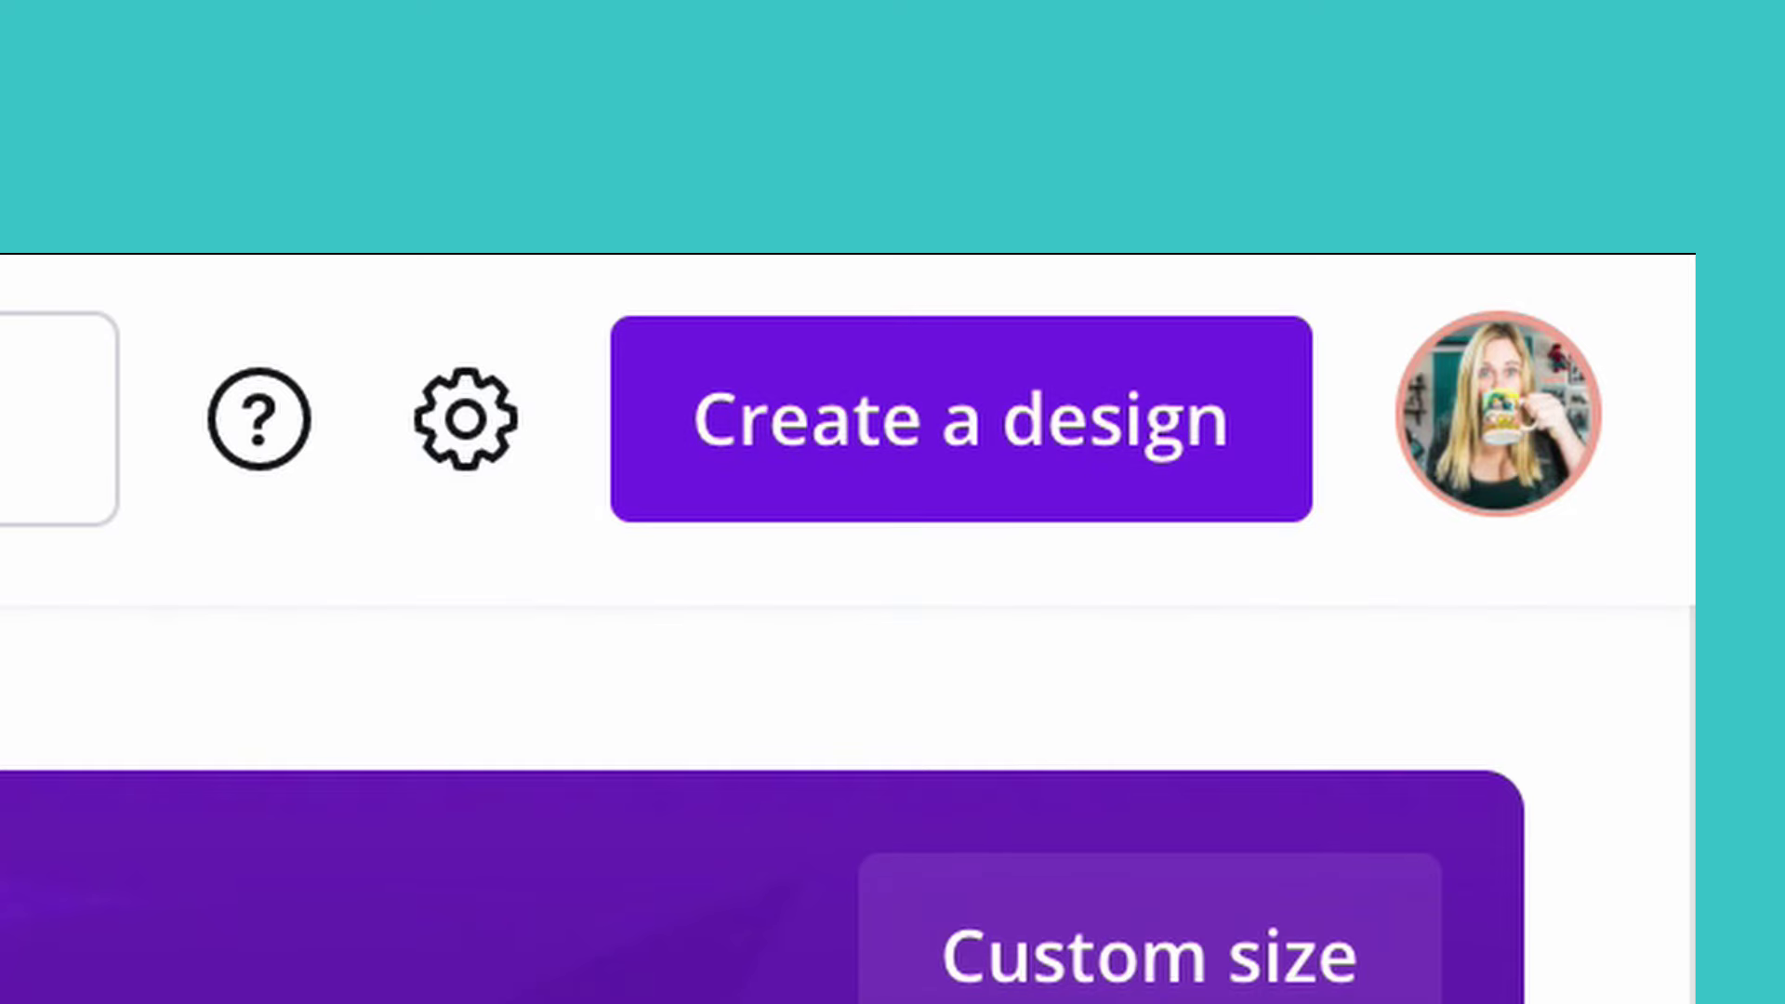
Create a new custom-size design measuring 720 × 1280 px
left_click(865, 446)
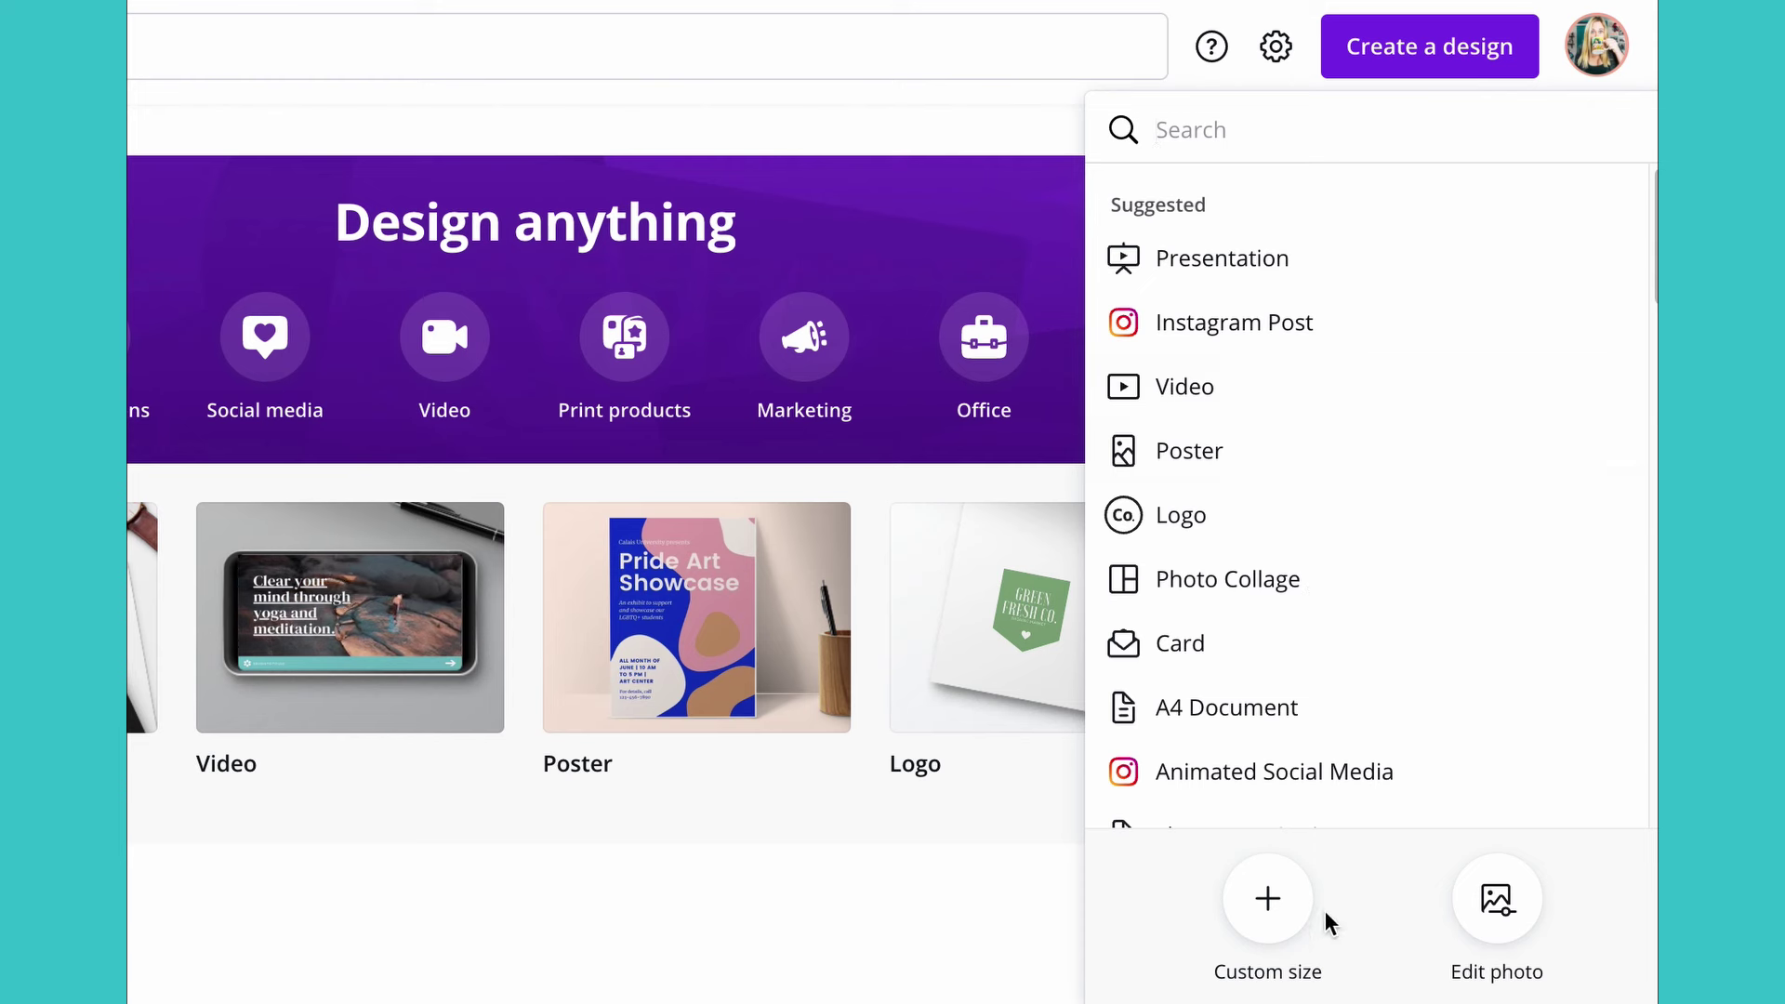
left_click(1292, 918)
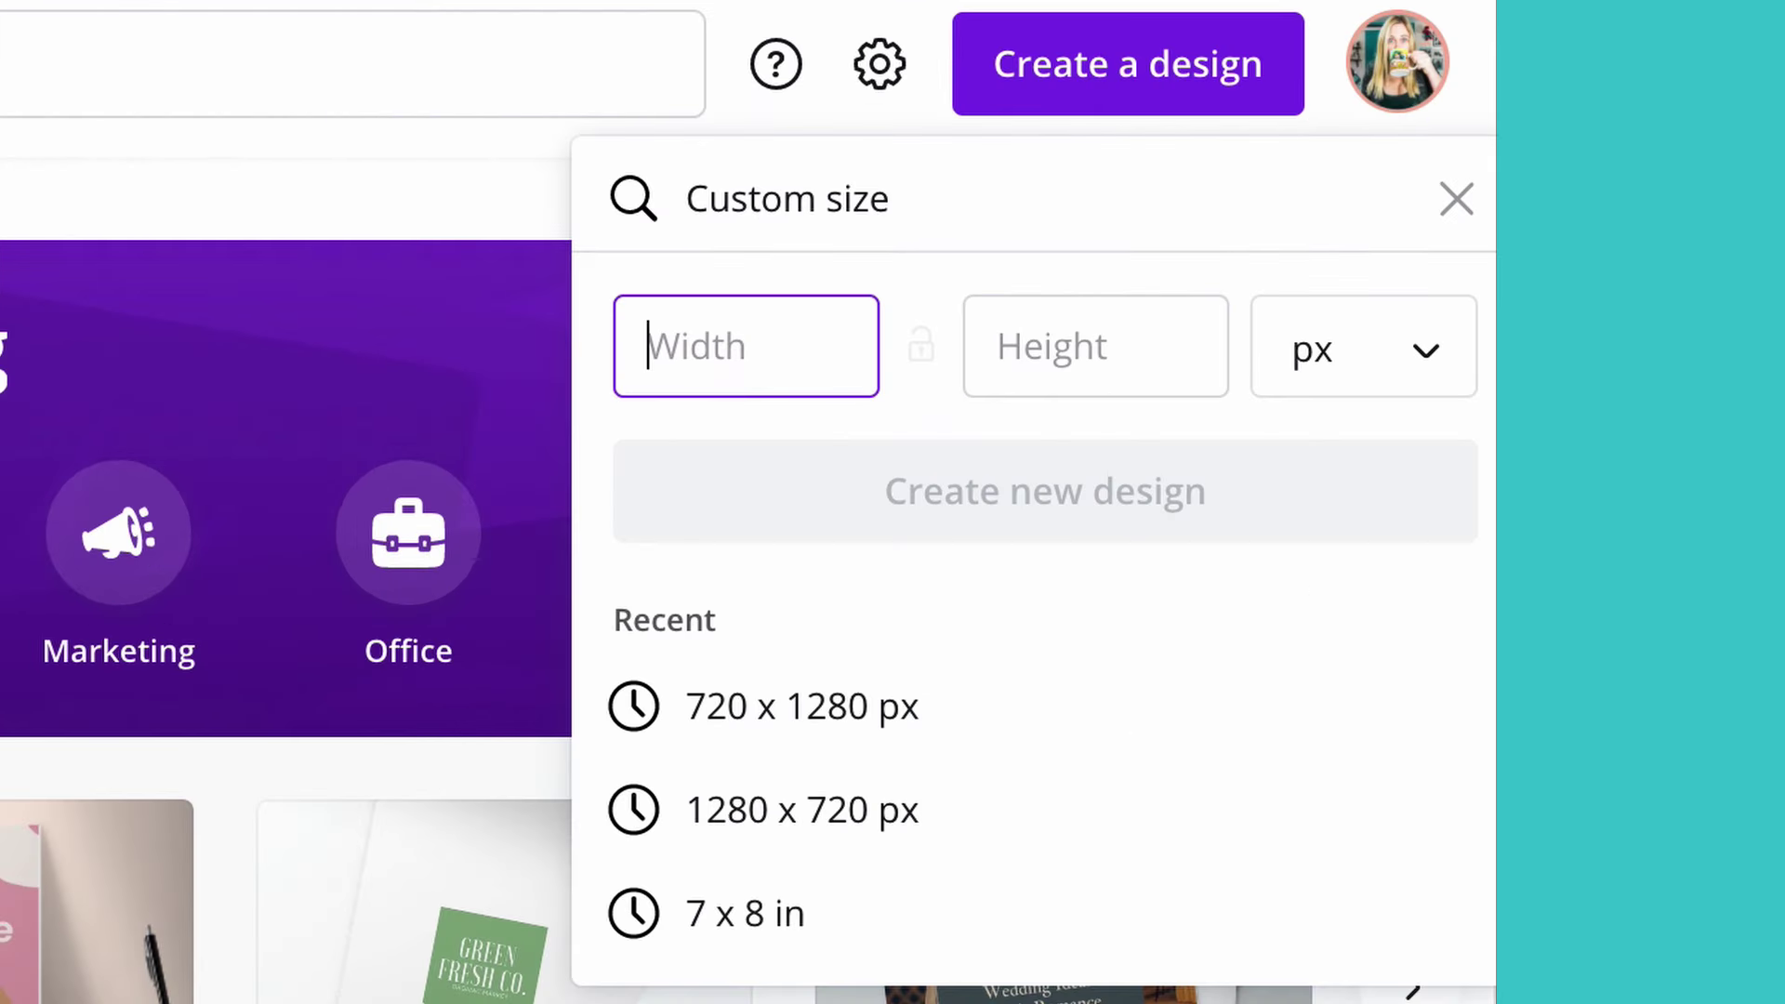
type("1280")
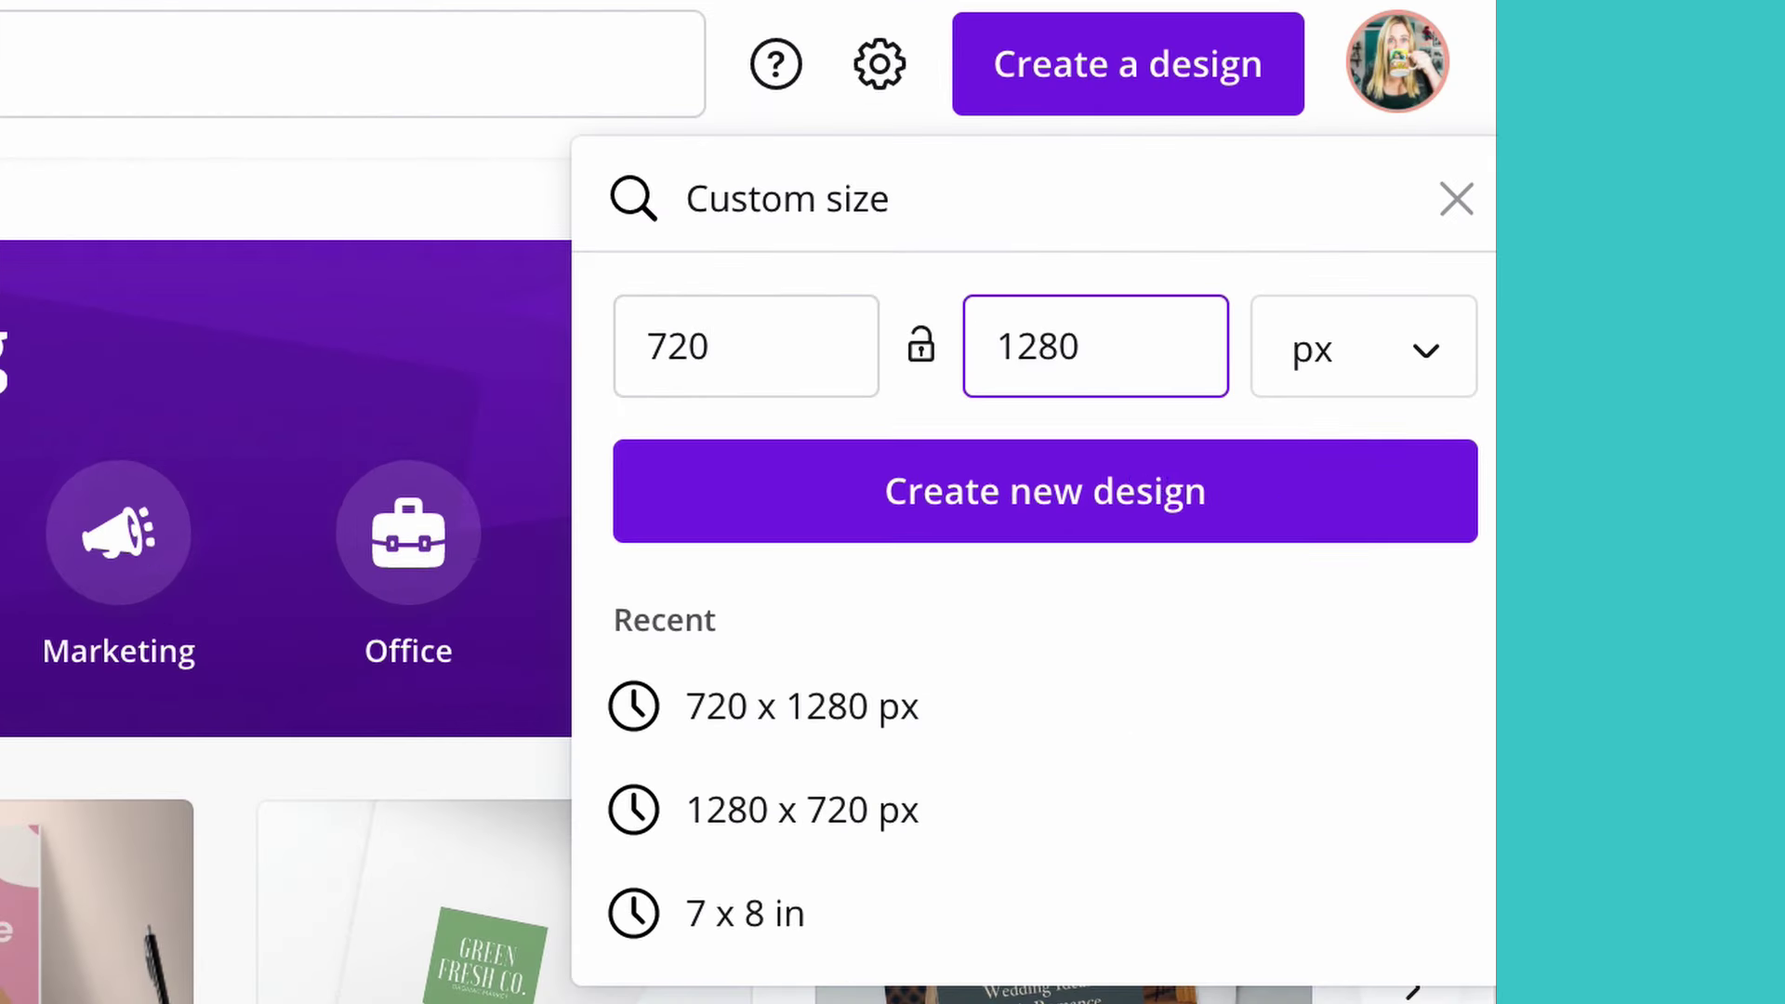
left_click(1119, 530)
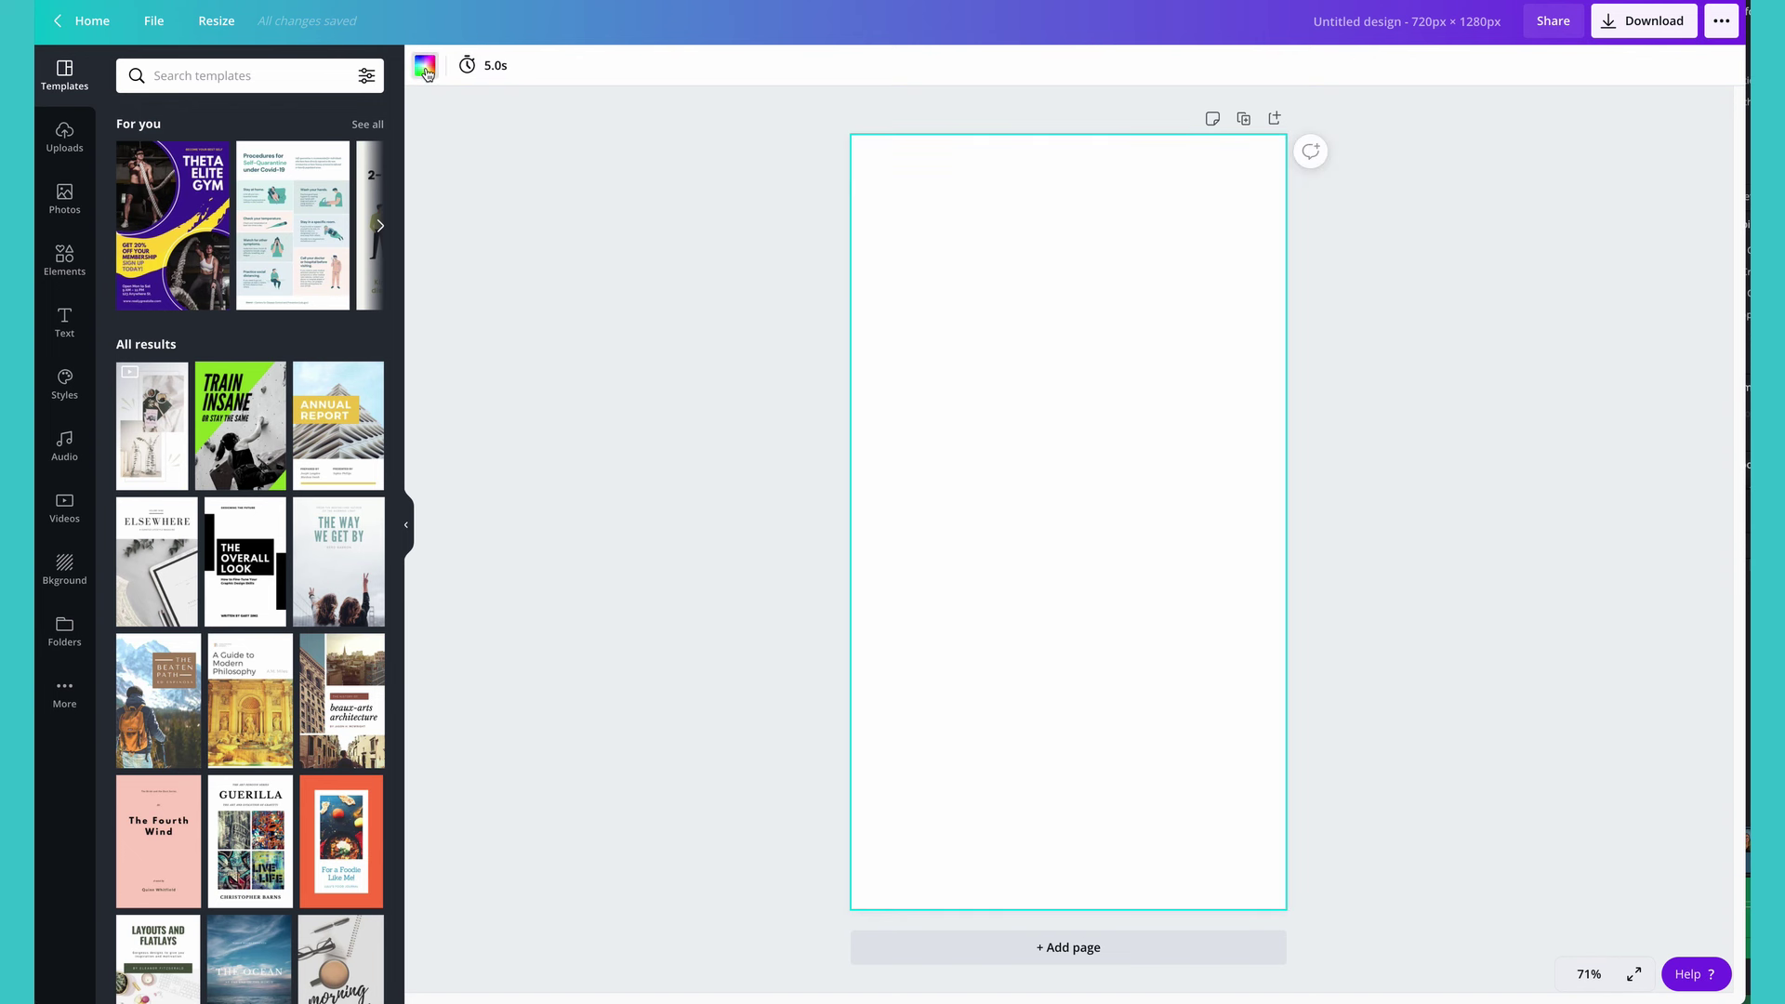
Make the page background teal and add a lightning bolt pattern element
left_click(425, 67)
left_click(135, 342)
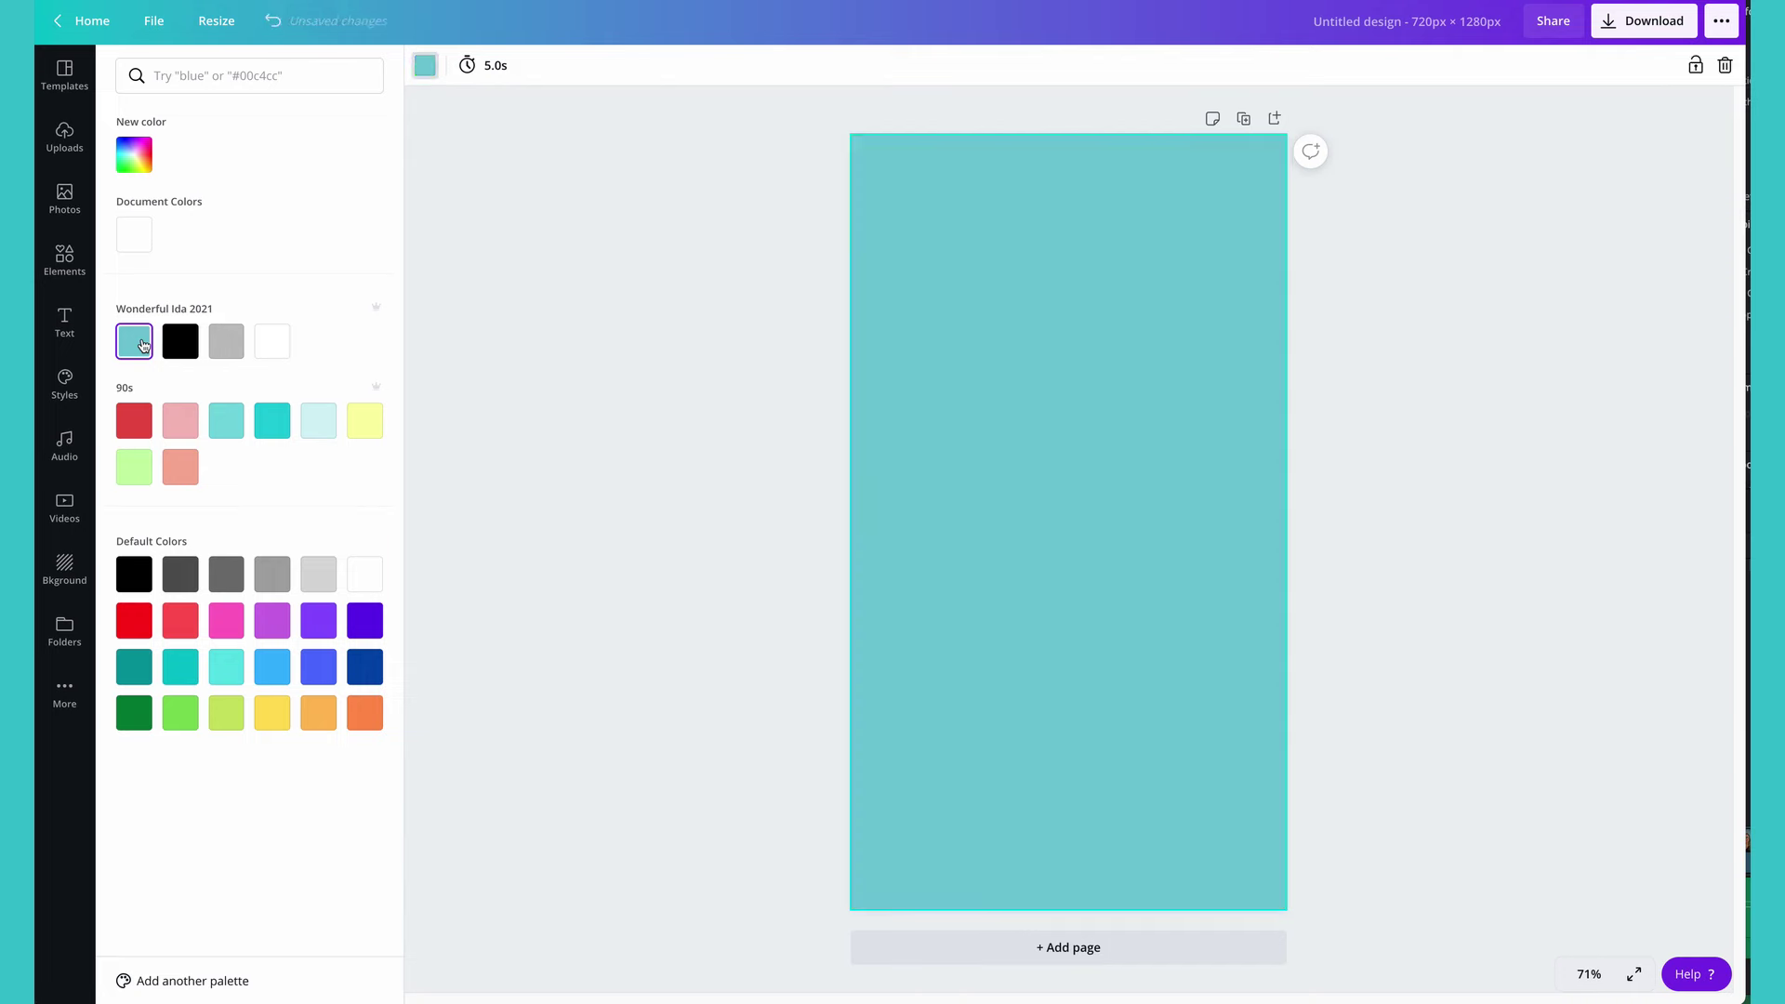
left_click(64, 261)
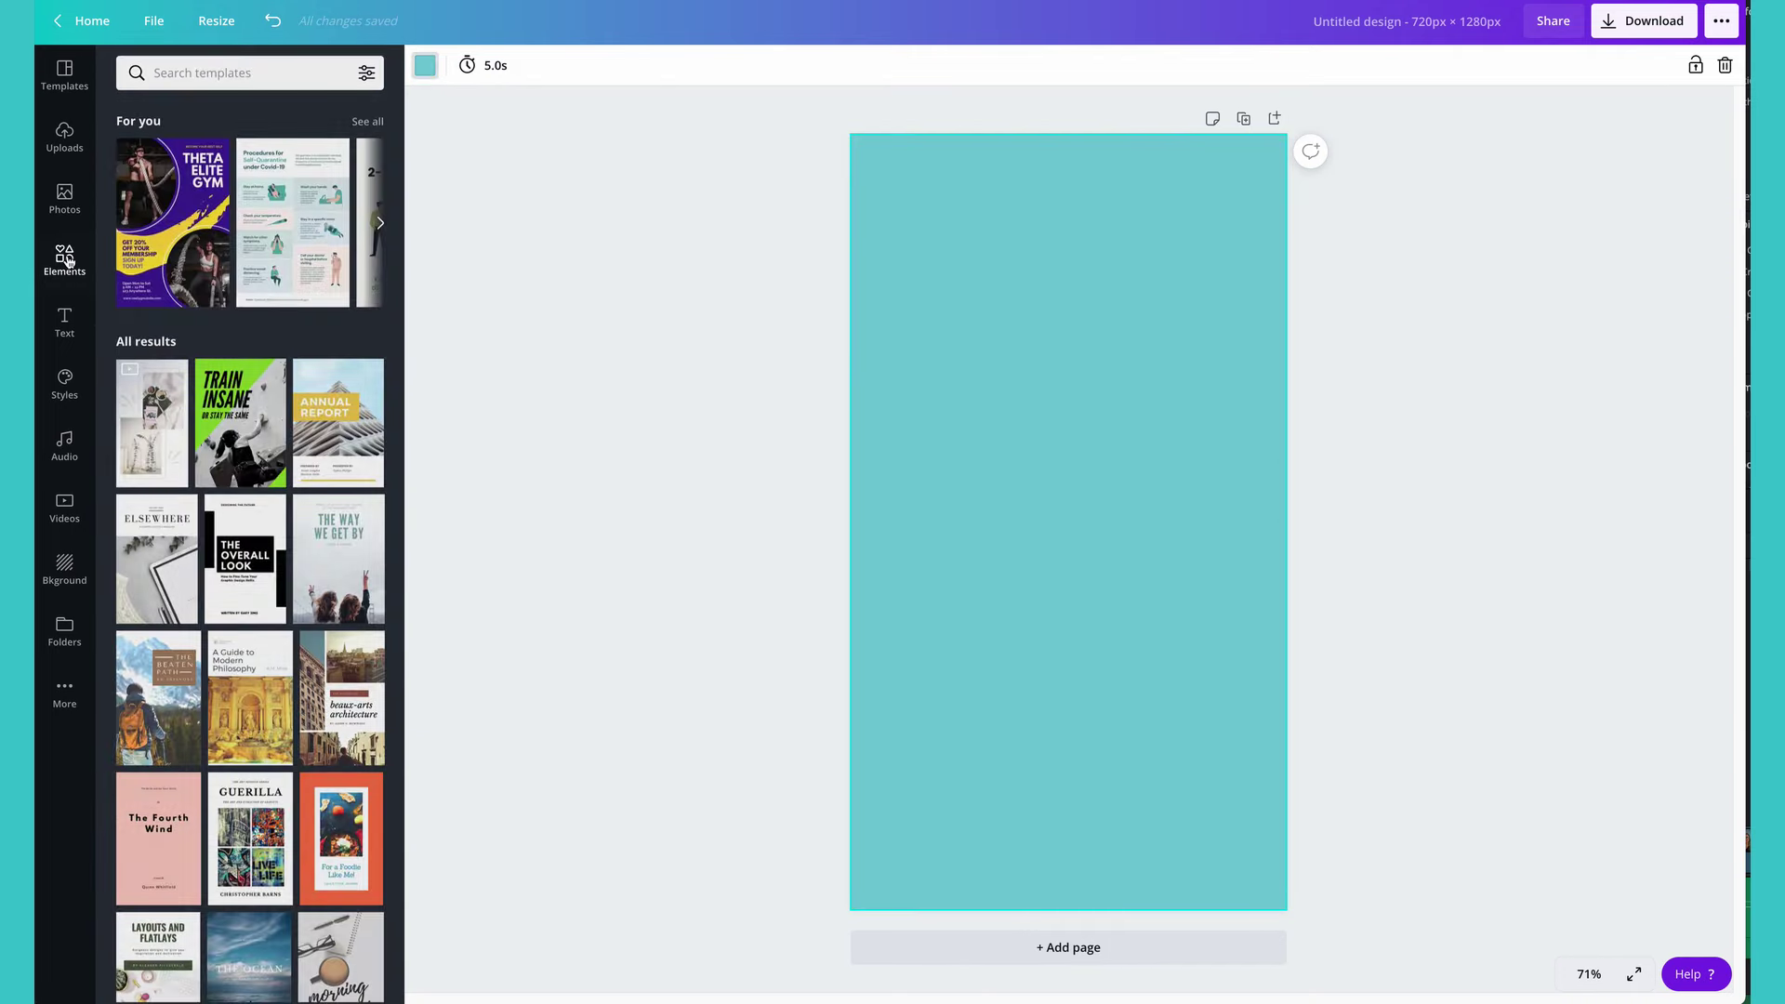
left_click(220, 78)
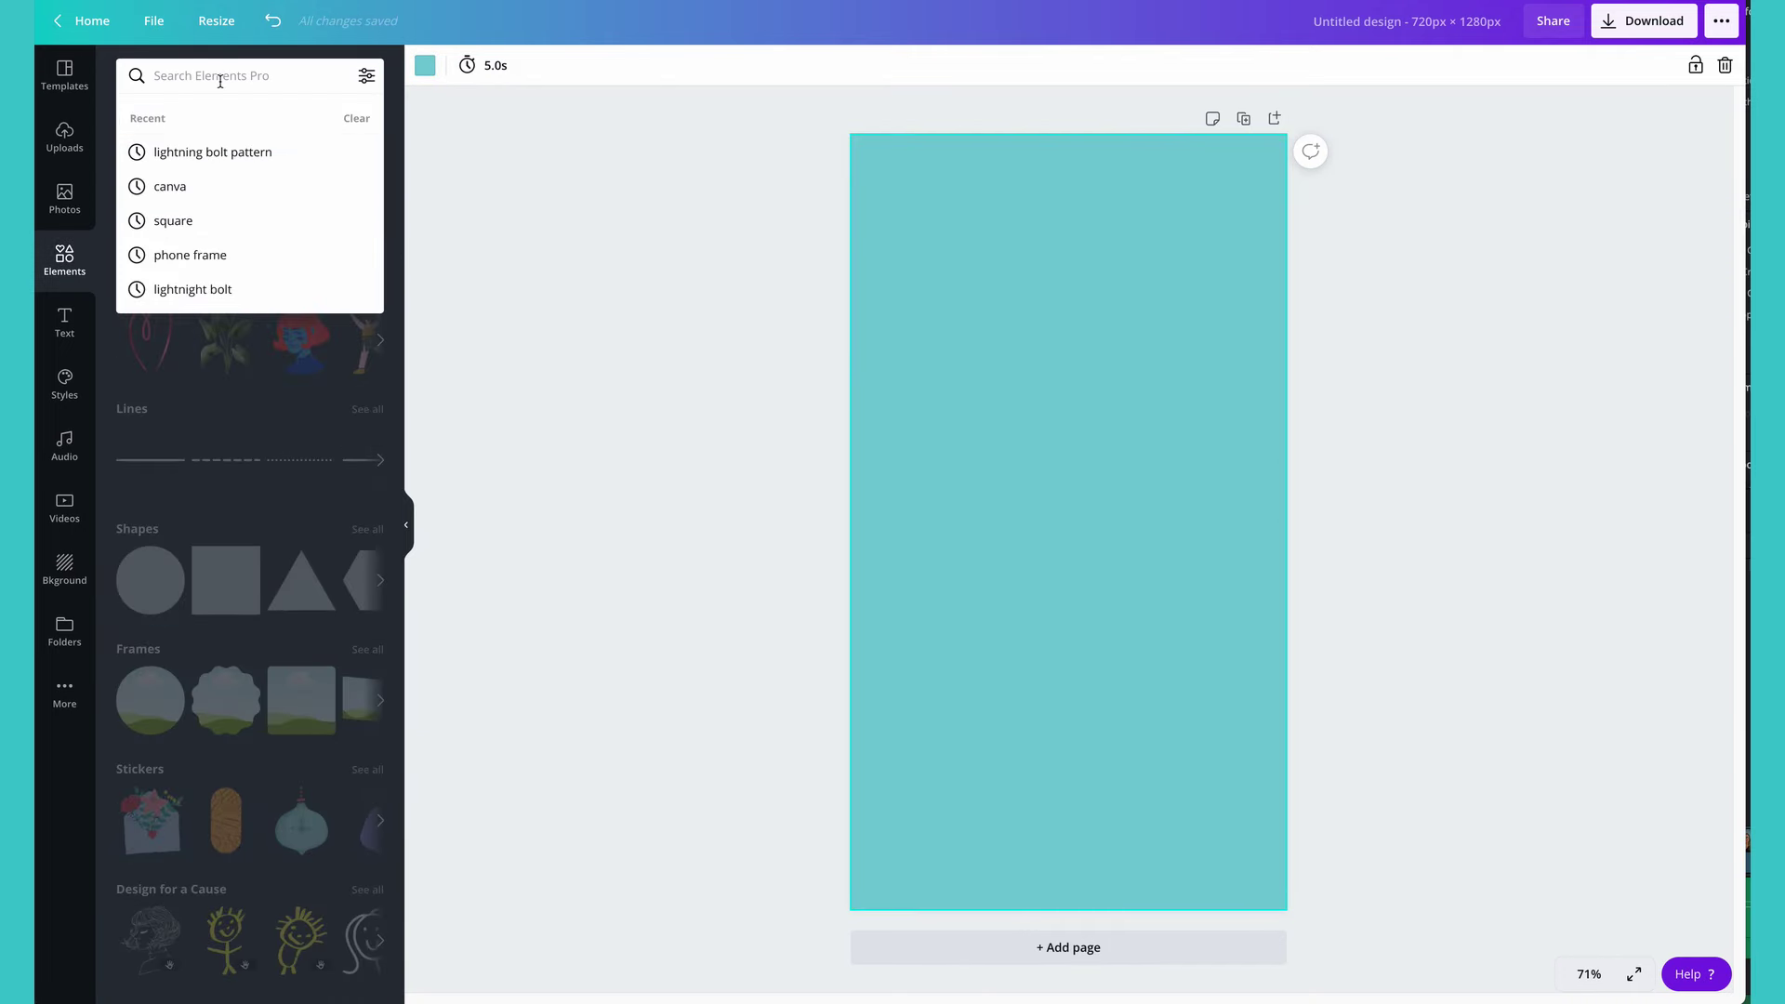
left_click(212, 152)
left_click(249, 147)
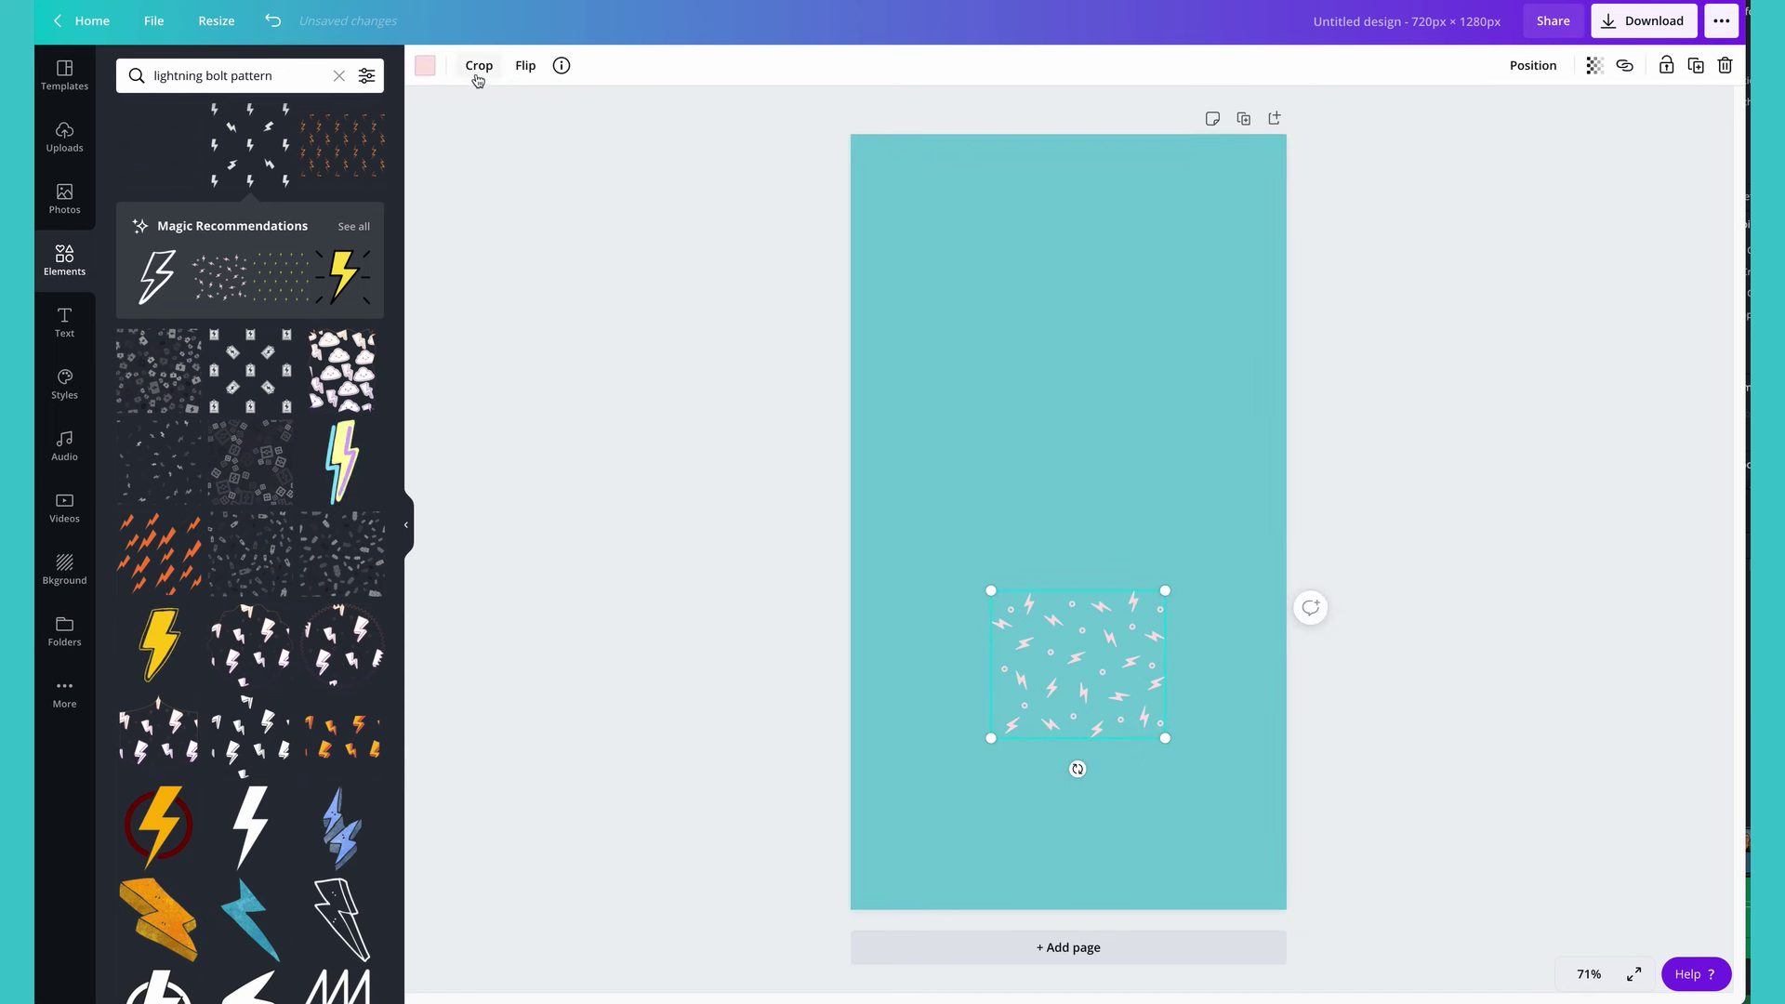
Recolour the pattern pale blue, stretch it across the lower page, and set transparency to 10
left_click(425, 65)
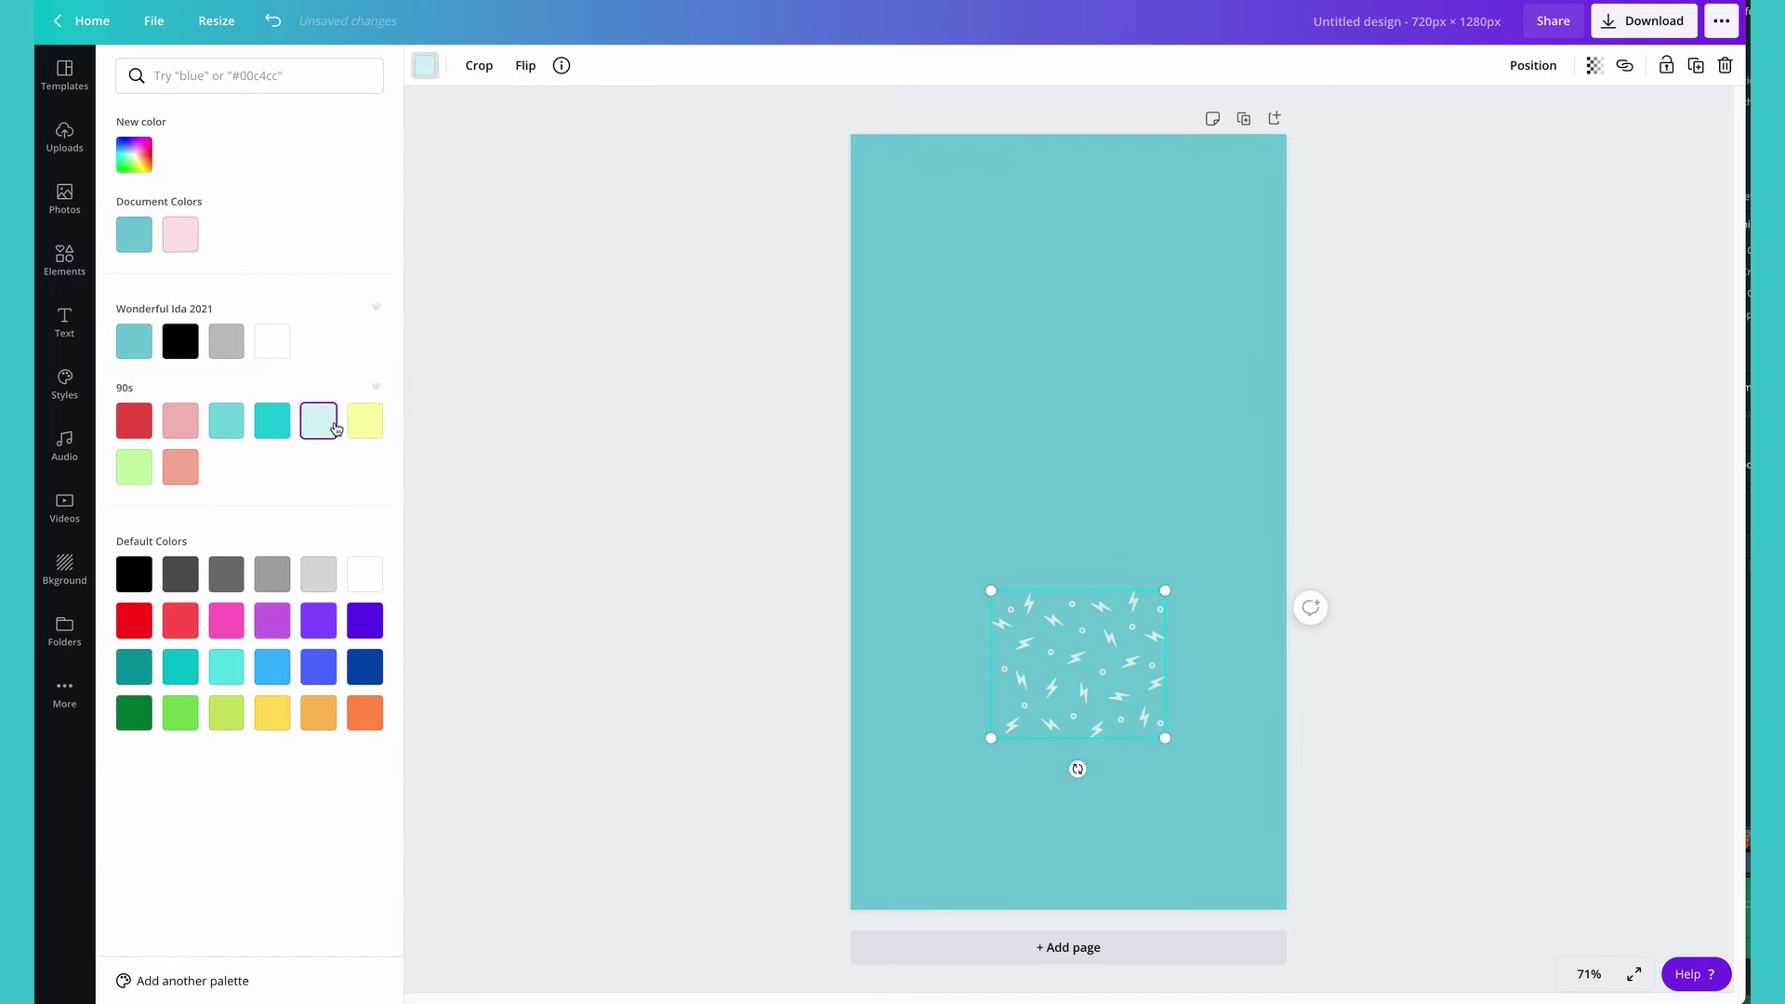
left_click_drag(991, 590, 801, 516)
left_click_drag(1165, 731, 1268, 875)
left_click_drag(1127, 731, 1123, 788)
left_click(1595, 66)
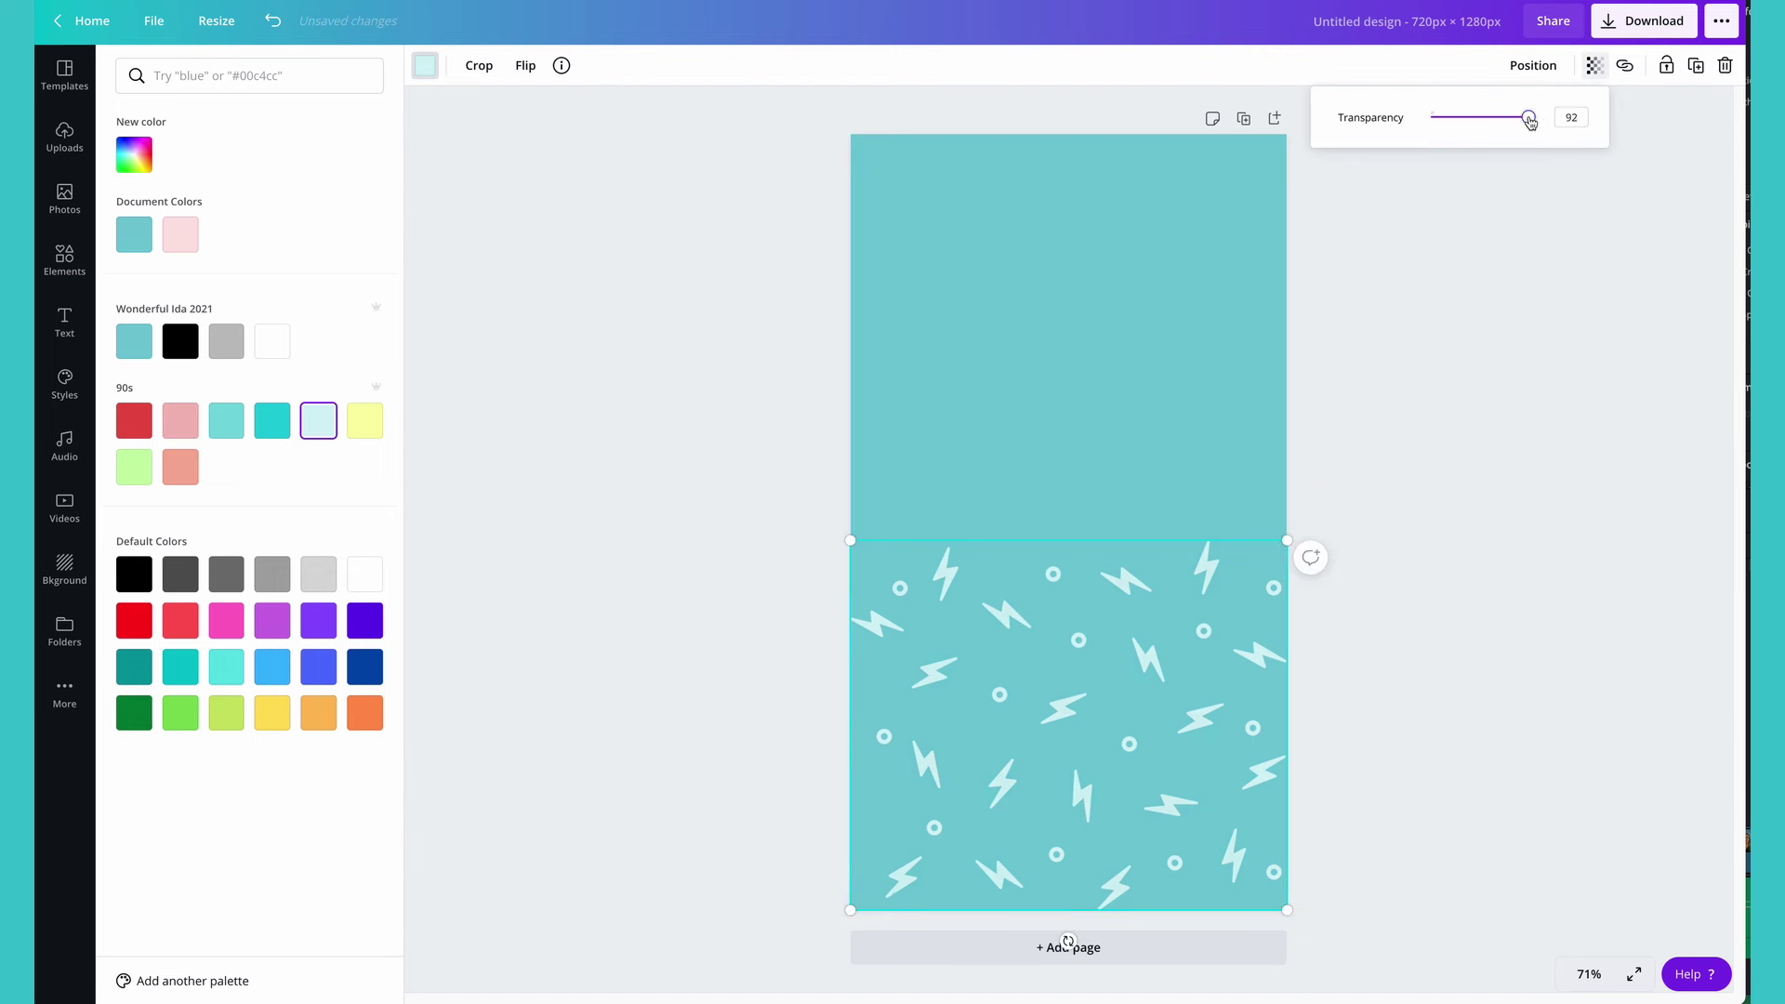
left_click_drag(1529, 122, 1443, 132)
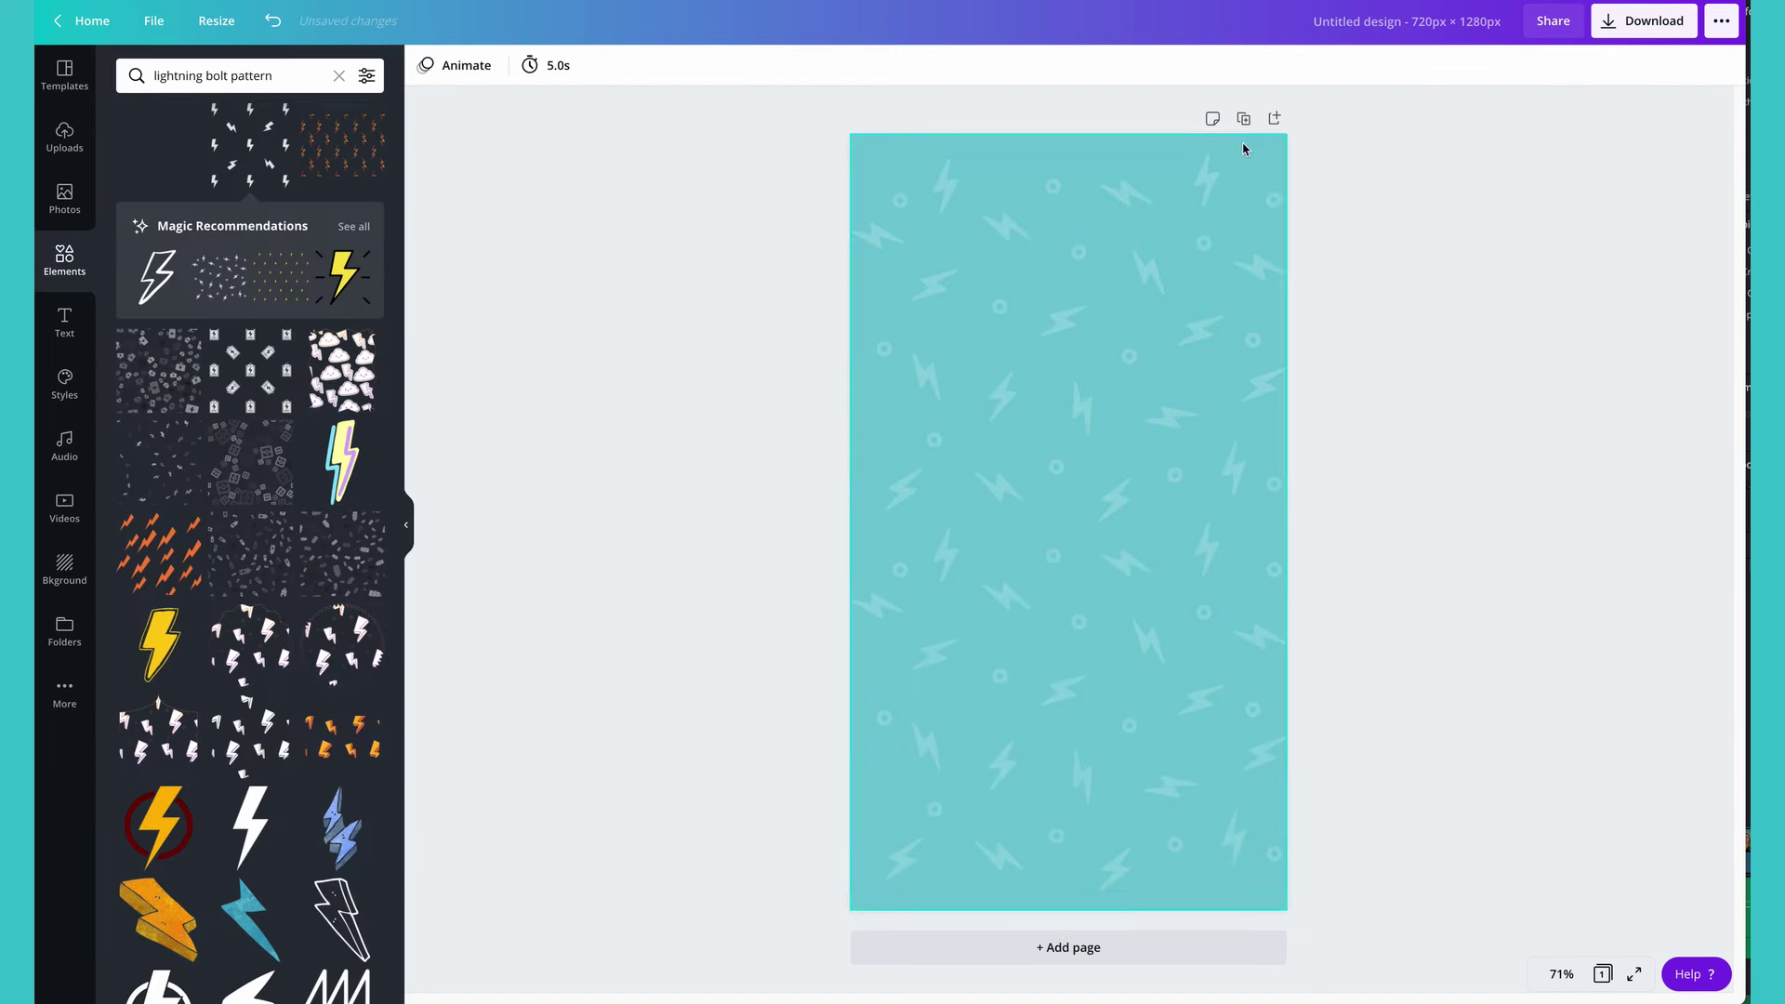
Duplicate the teal lightning-pattern page seven times, giving eight pages
left_click(1243, 120)
left_click(1212, 148)
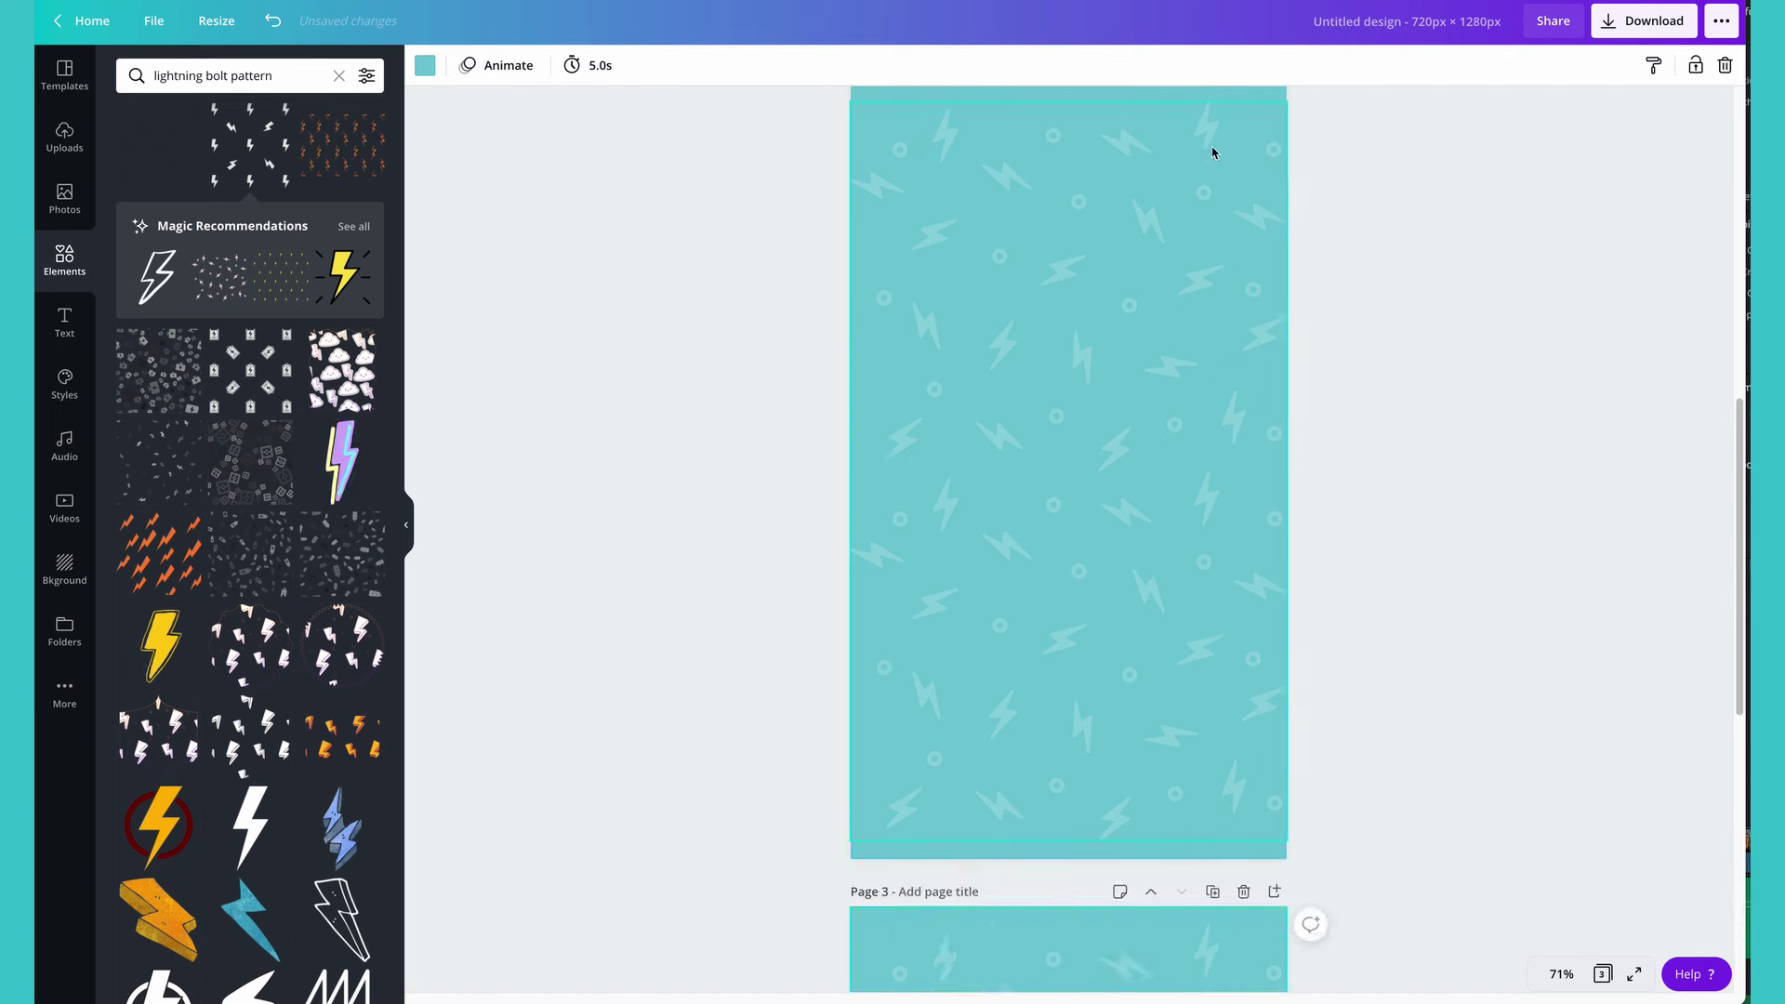
left_click(1212, 175)
left_click(1214, 175)
left_click(1213, 175)
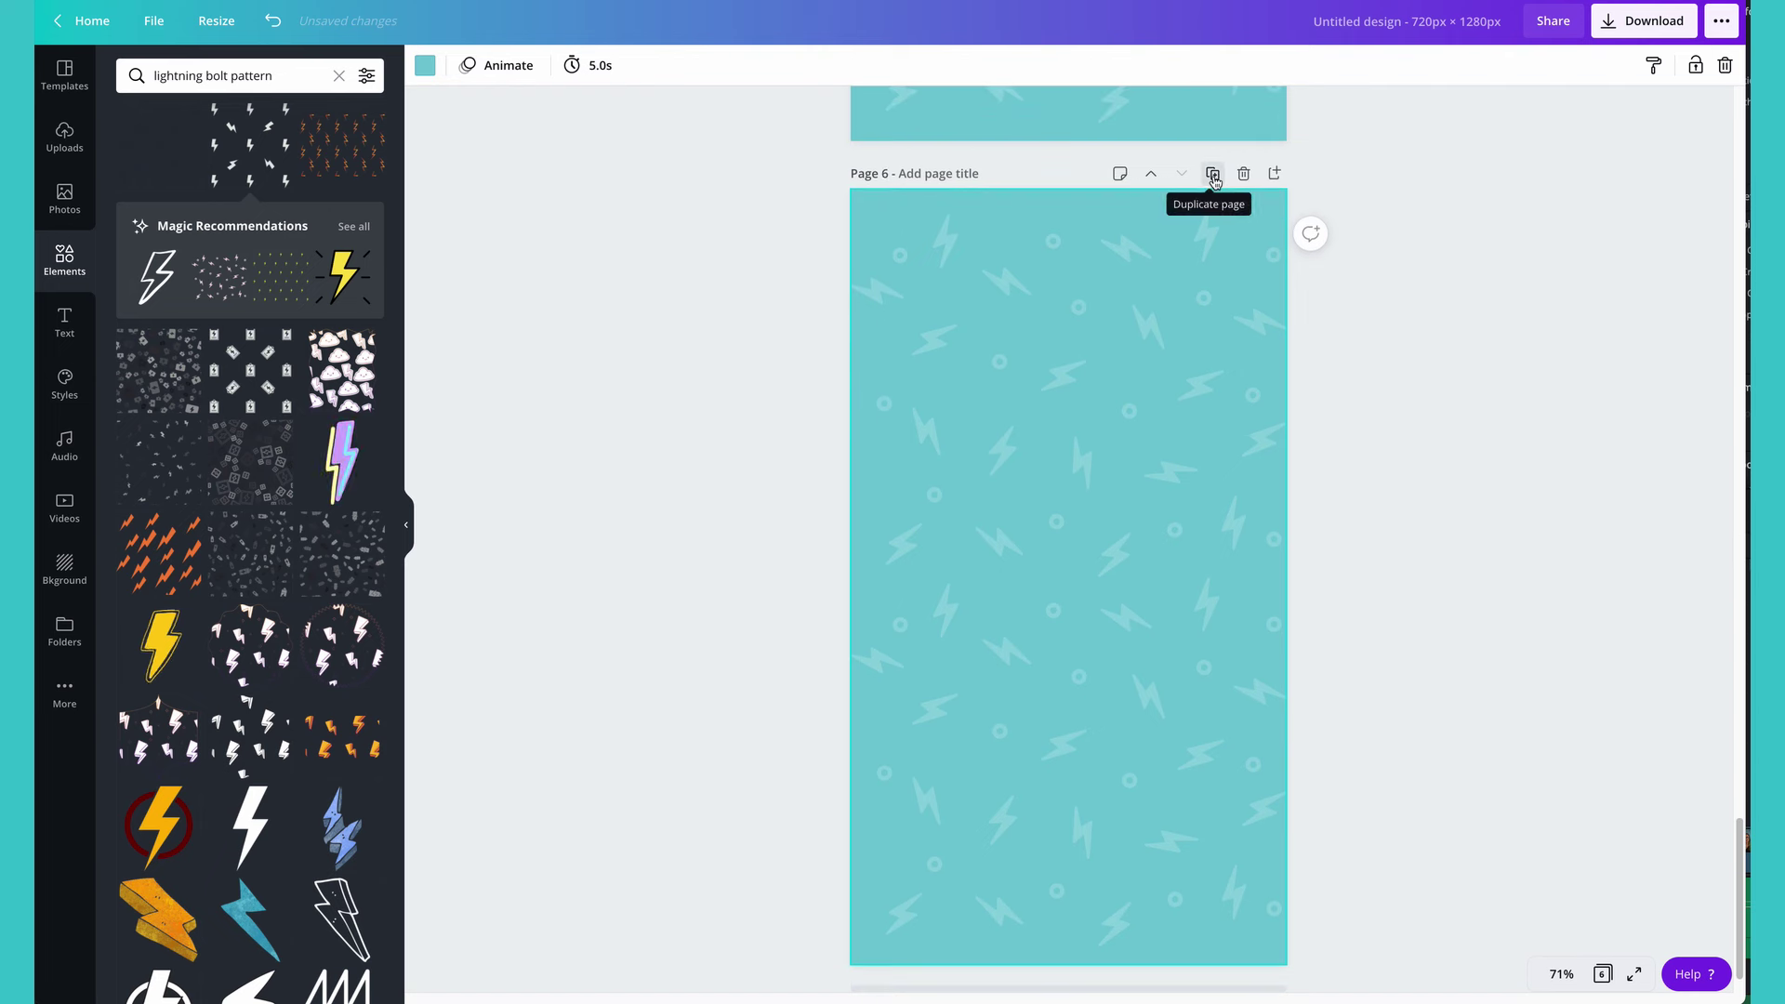
left_click(1213, 175)
left_click(1213, 175)
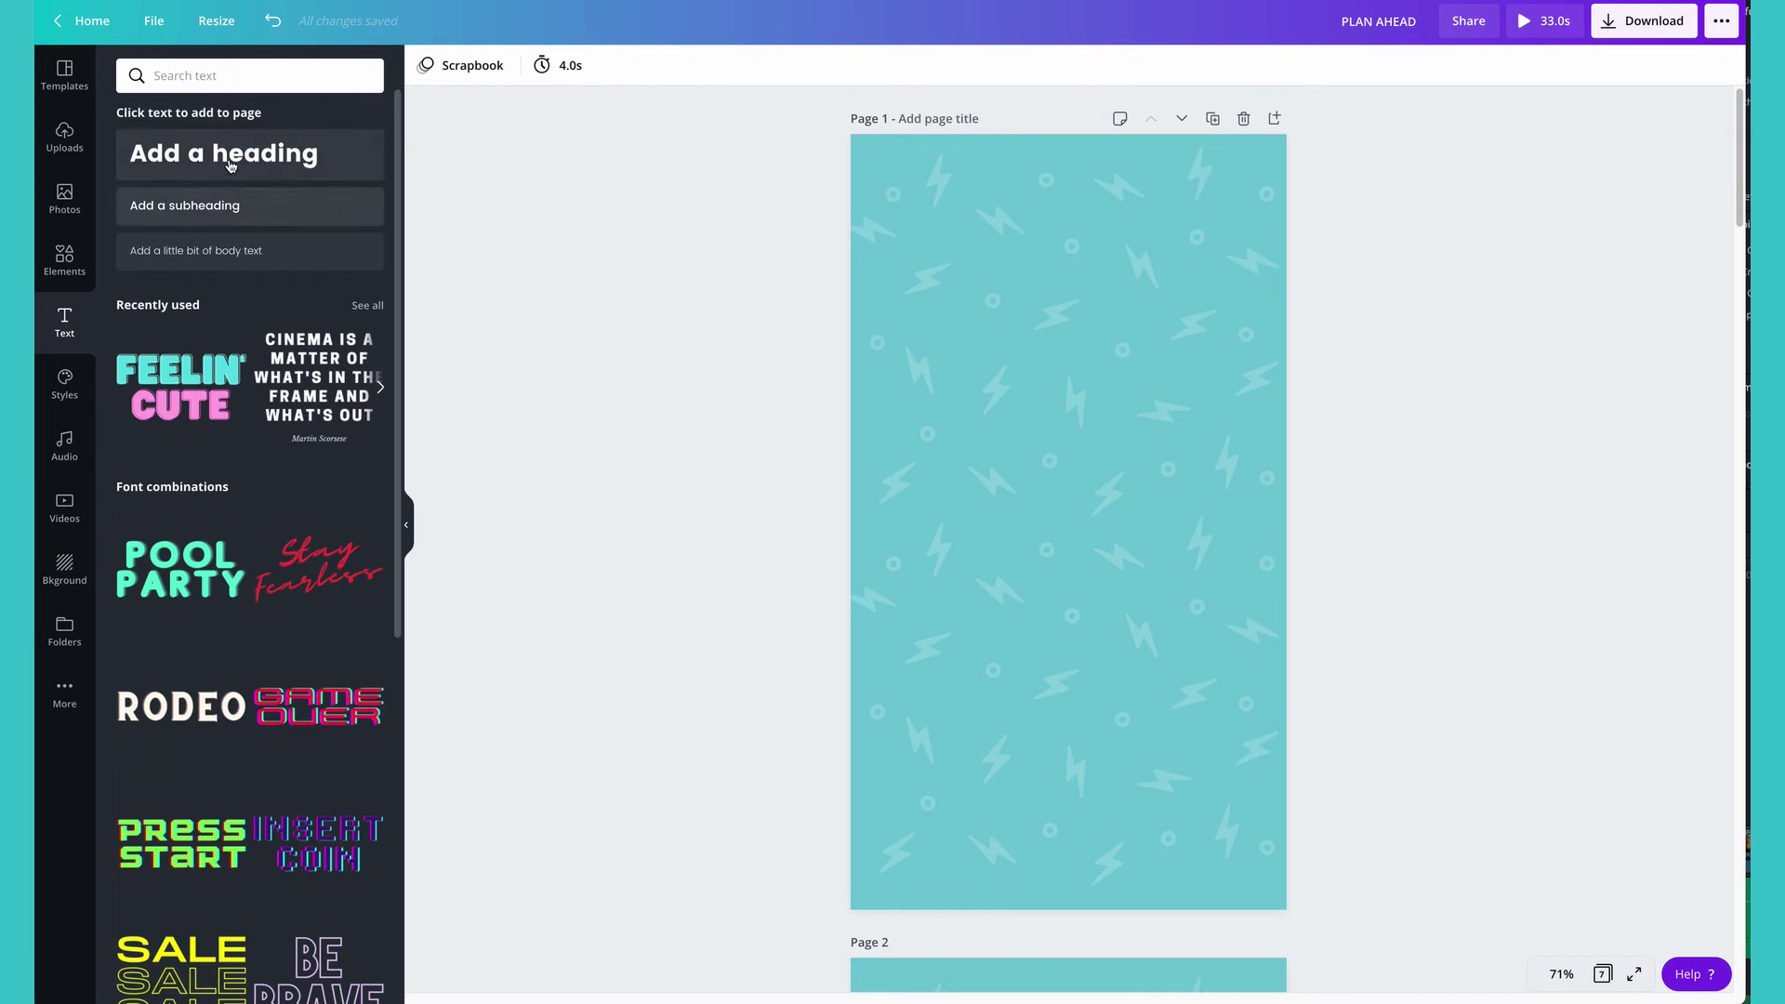
Add a heading text box to page 1 and review its text colour choices
left_click(231, 166)
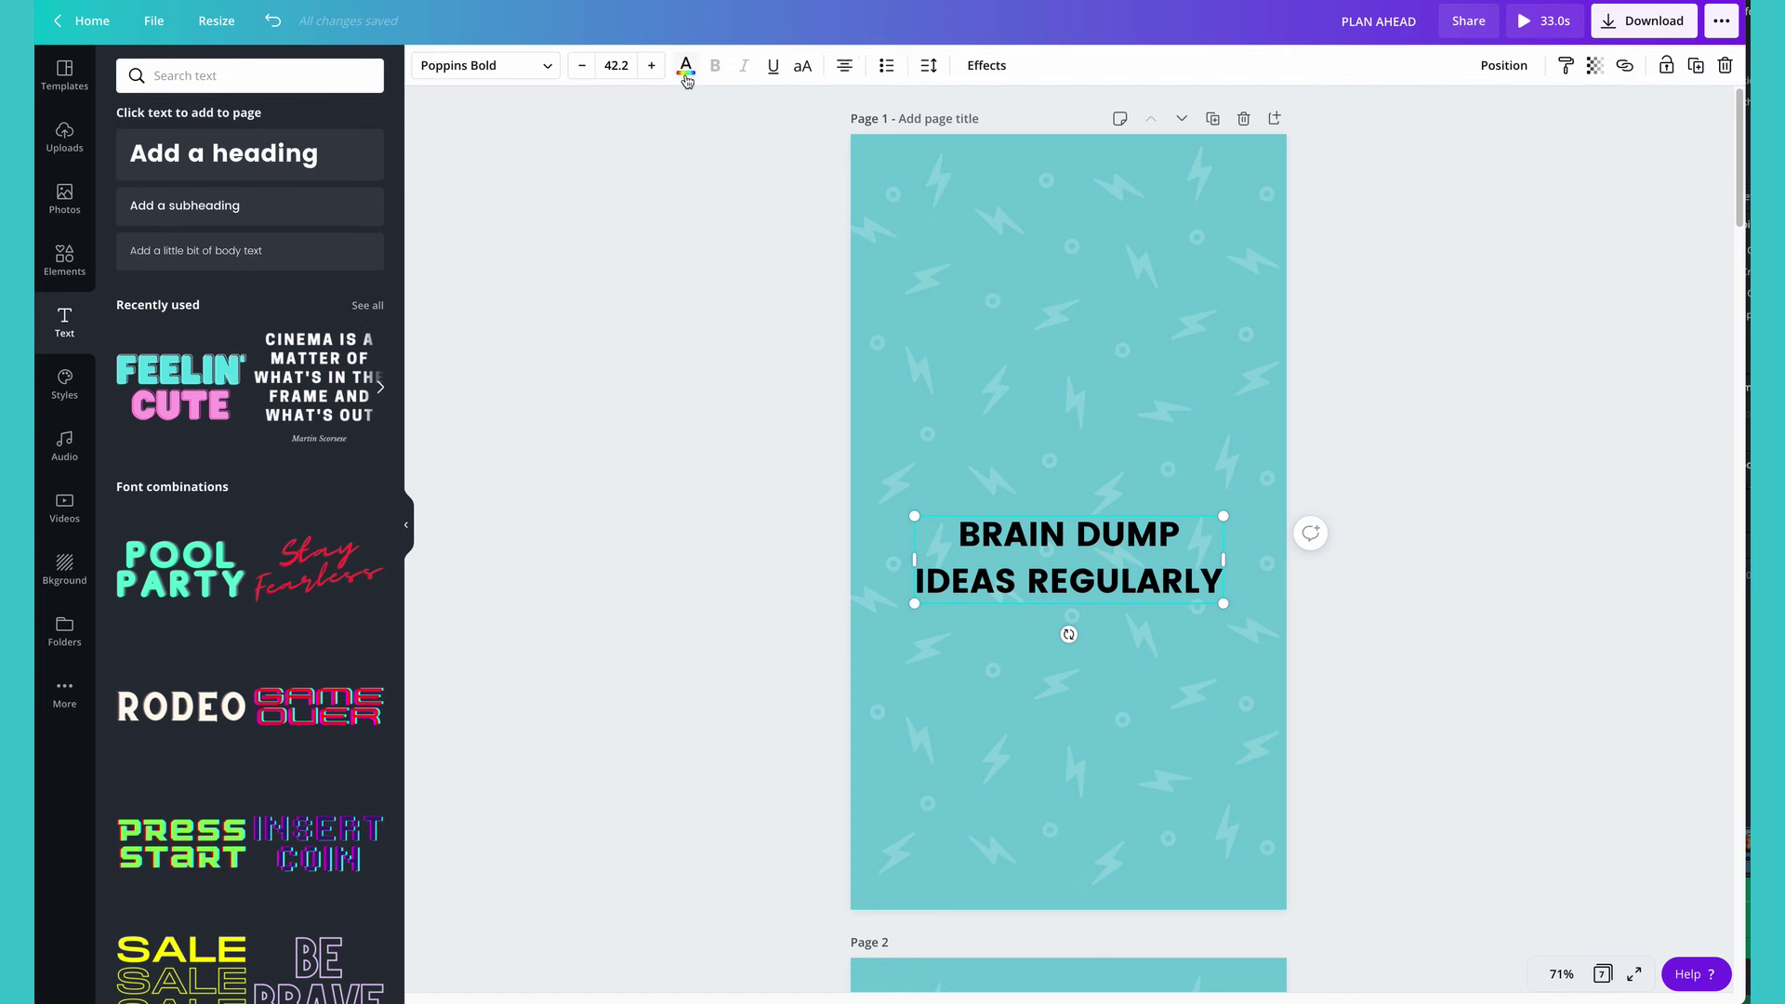
left_click(686, 69)
key("Escape")
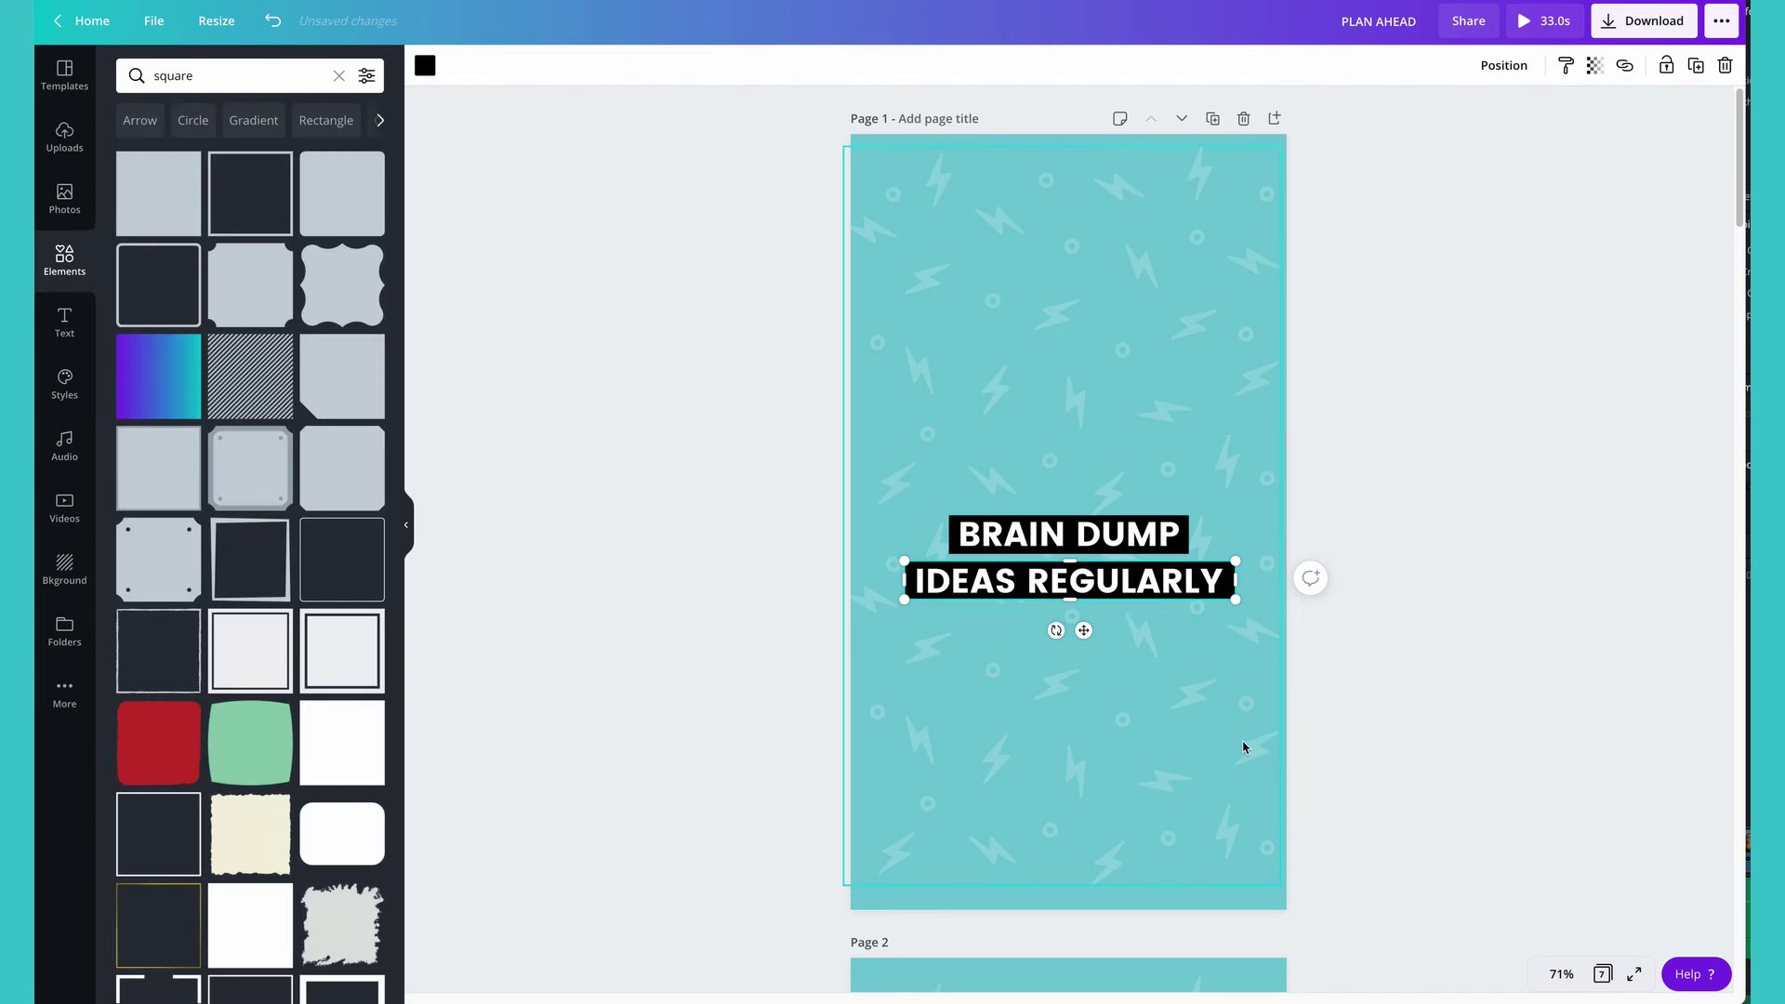
left_click(208, 90)
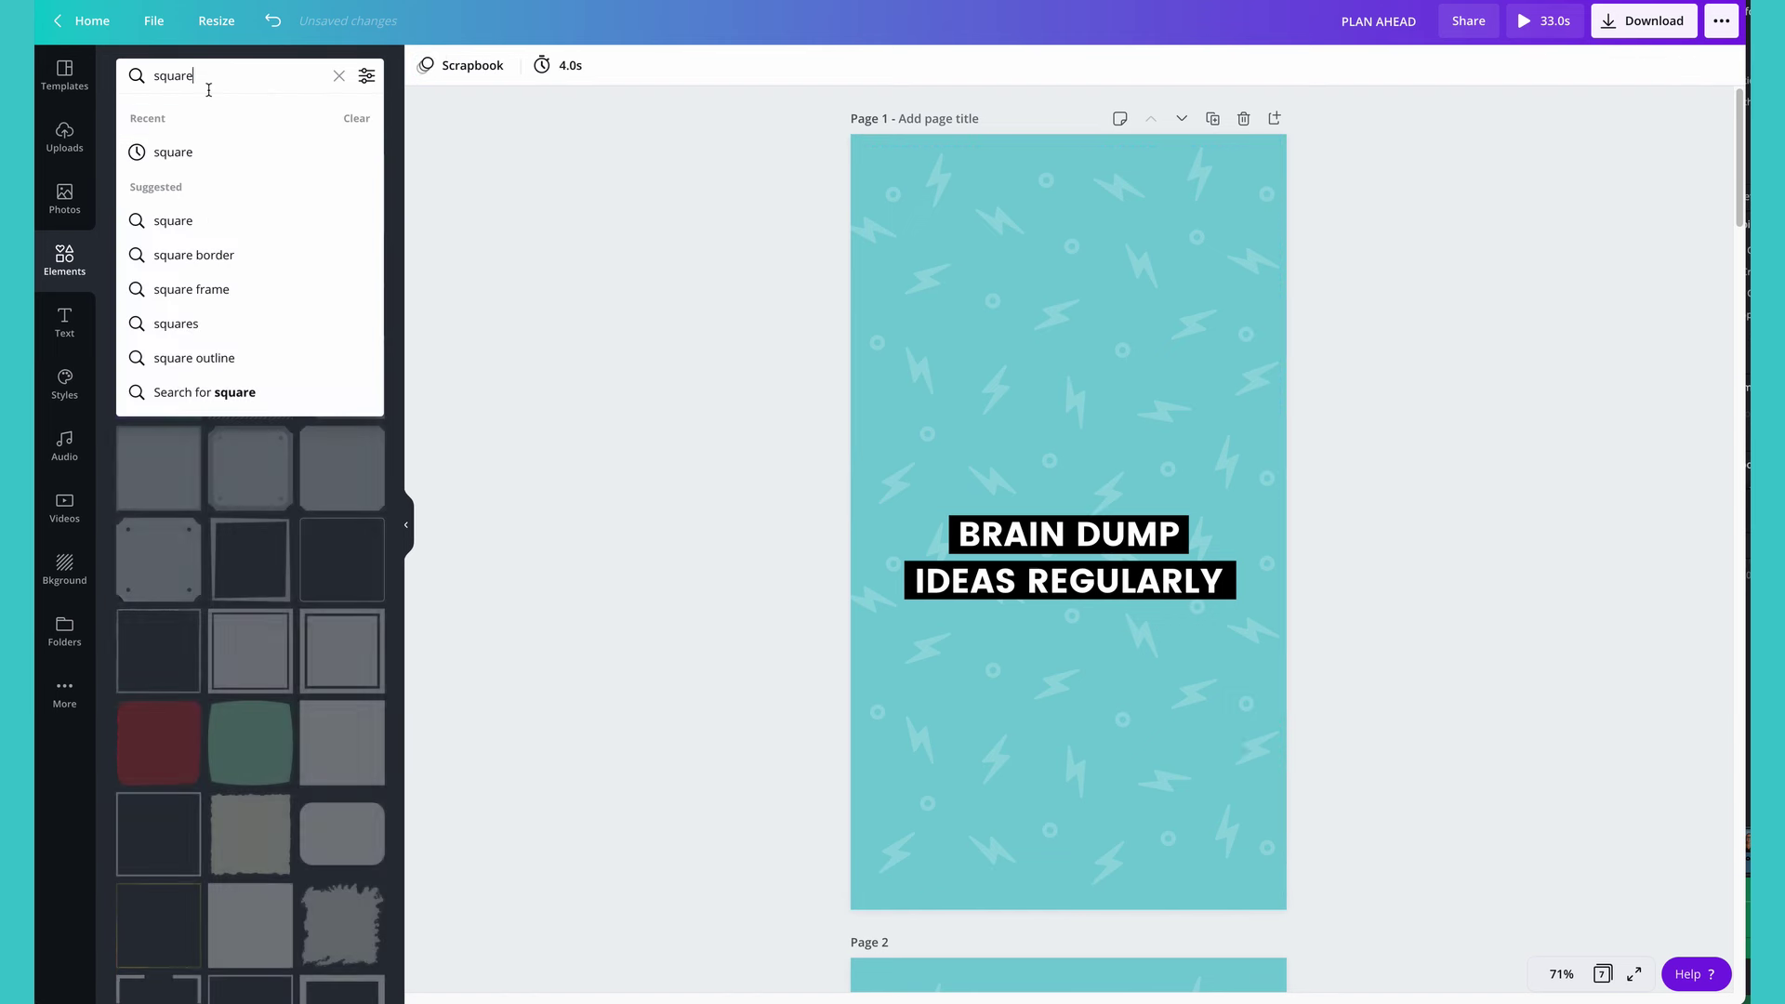
Add the outline 'light bulb sticker' element, shrink it, and centre it above the heading
type("light bulb sticker")
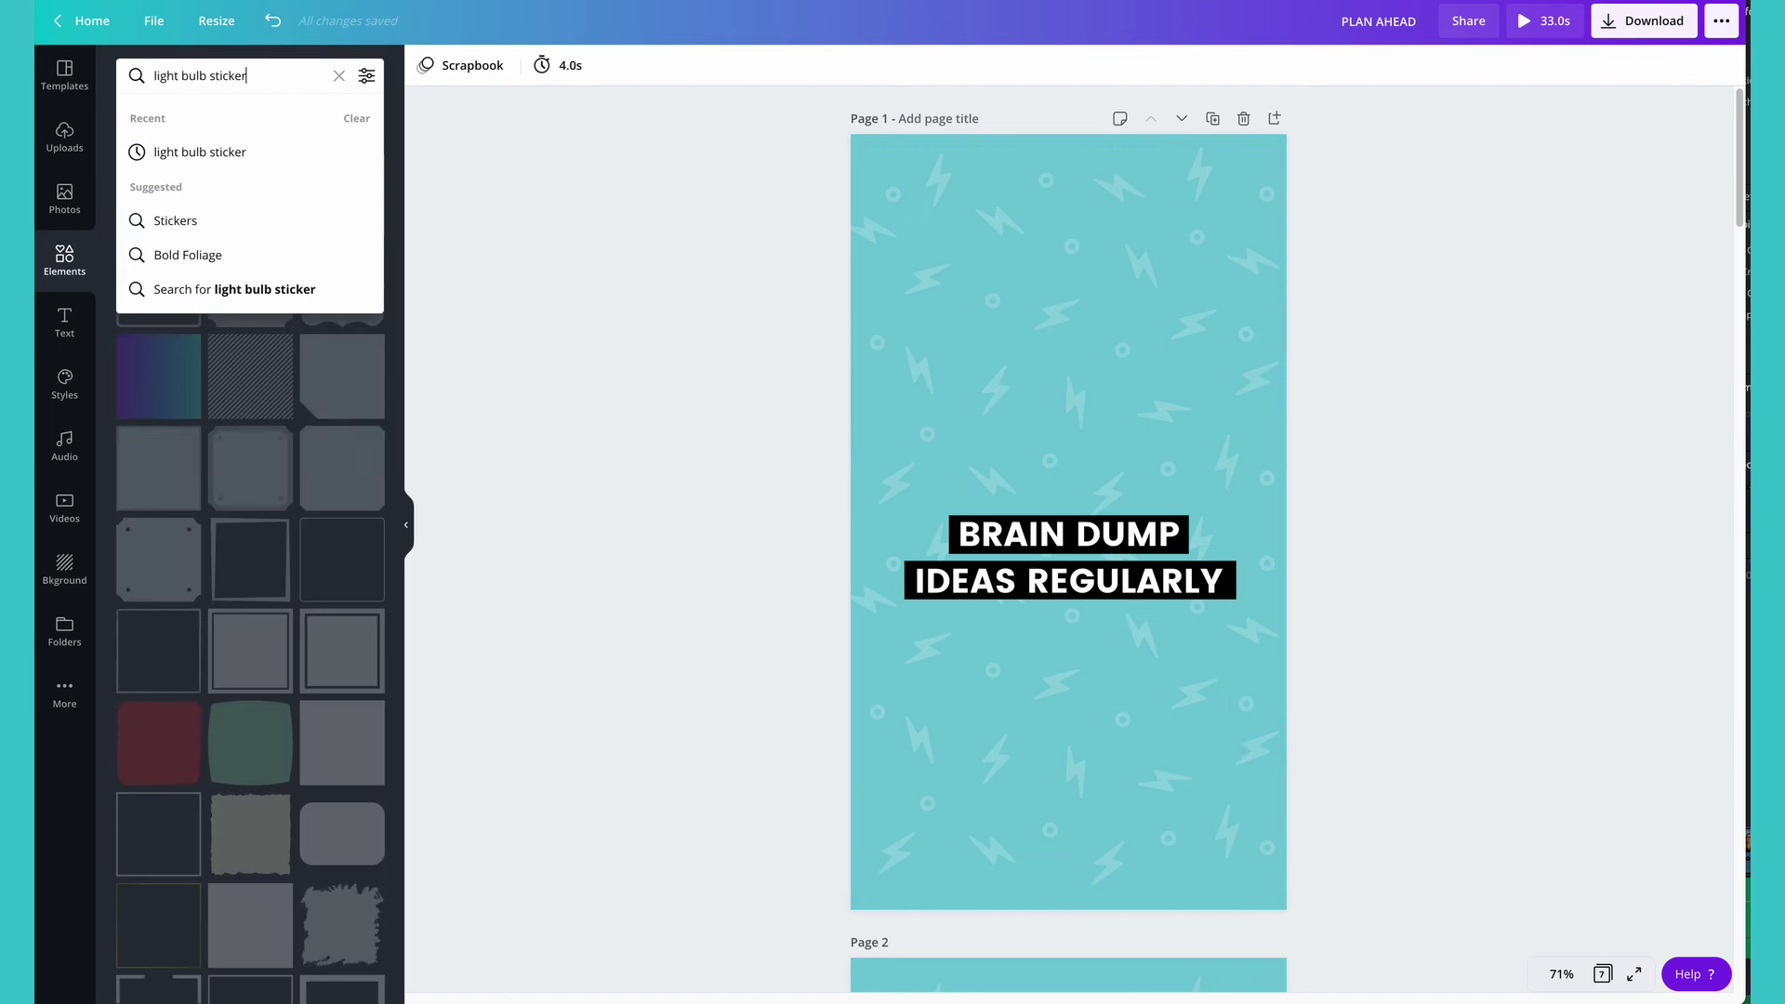
key("Return")
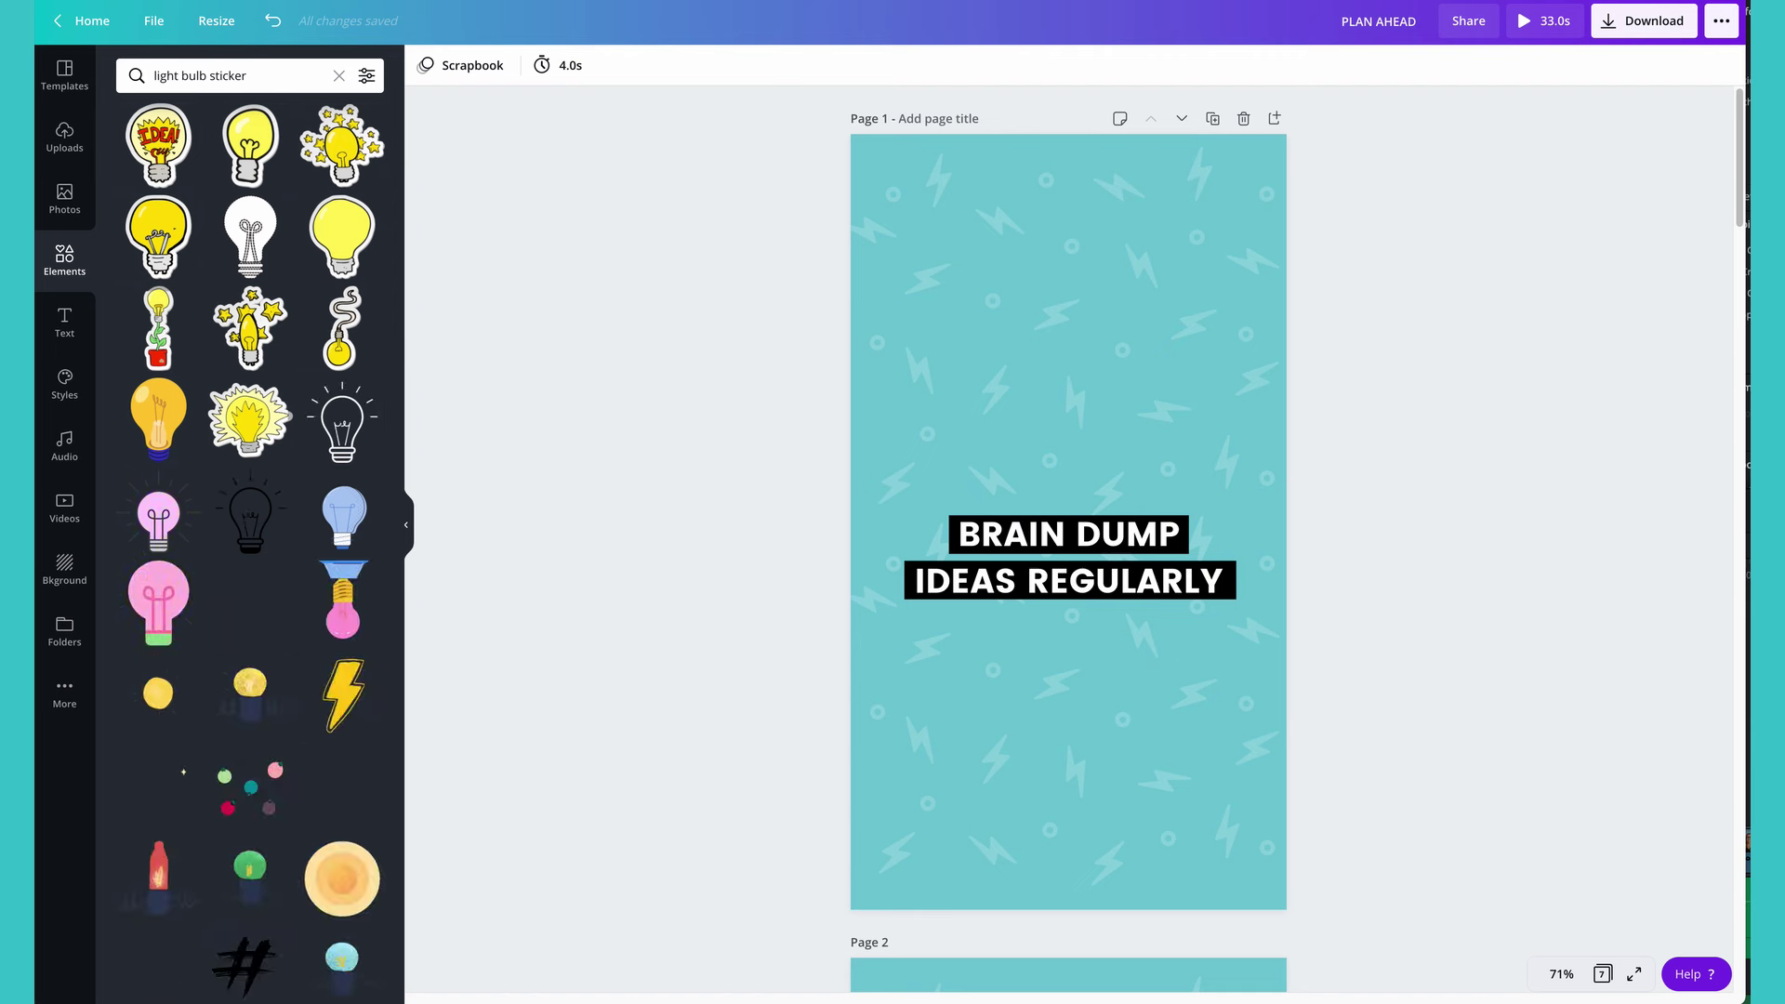
left_click(341, 437)
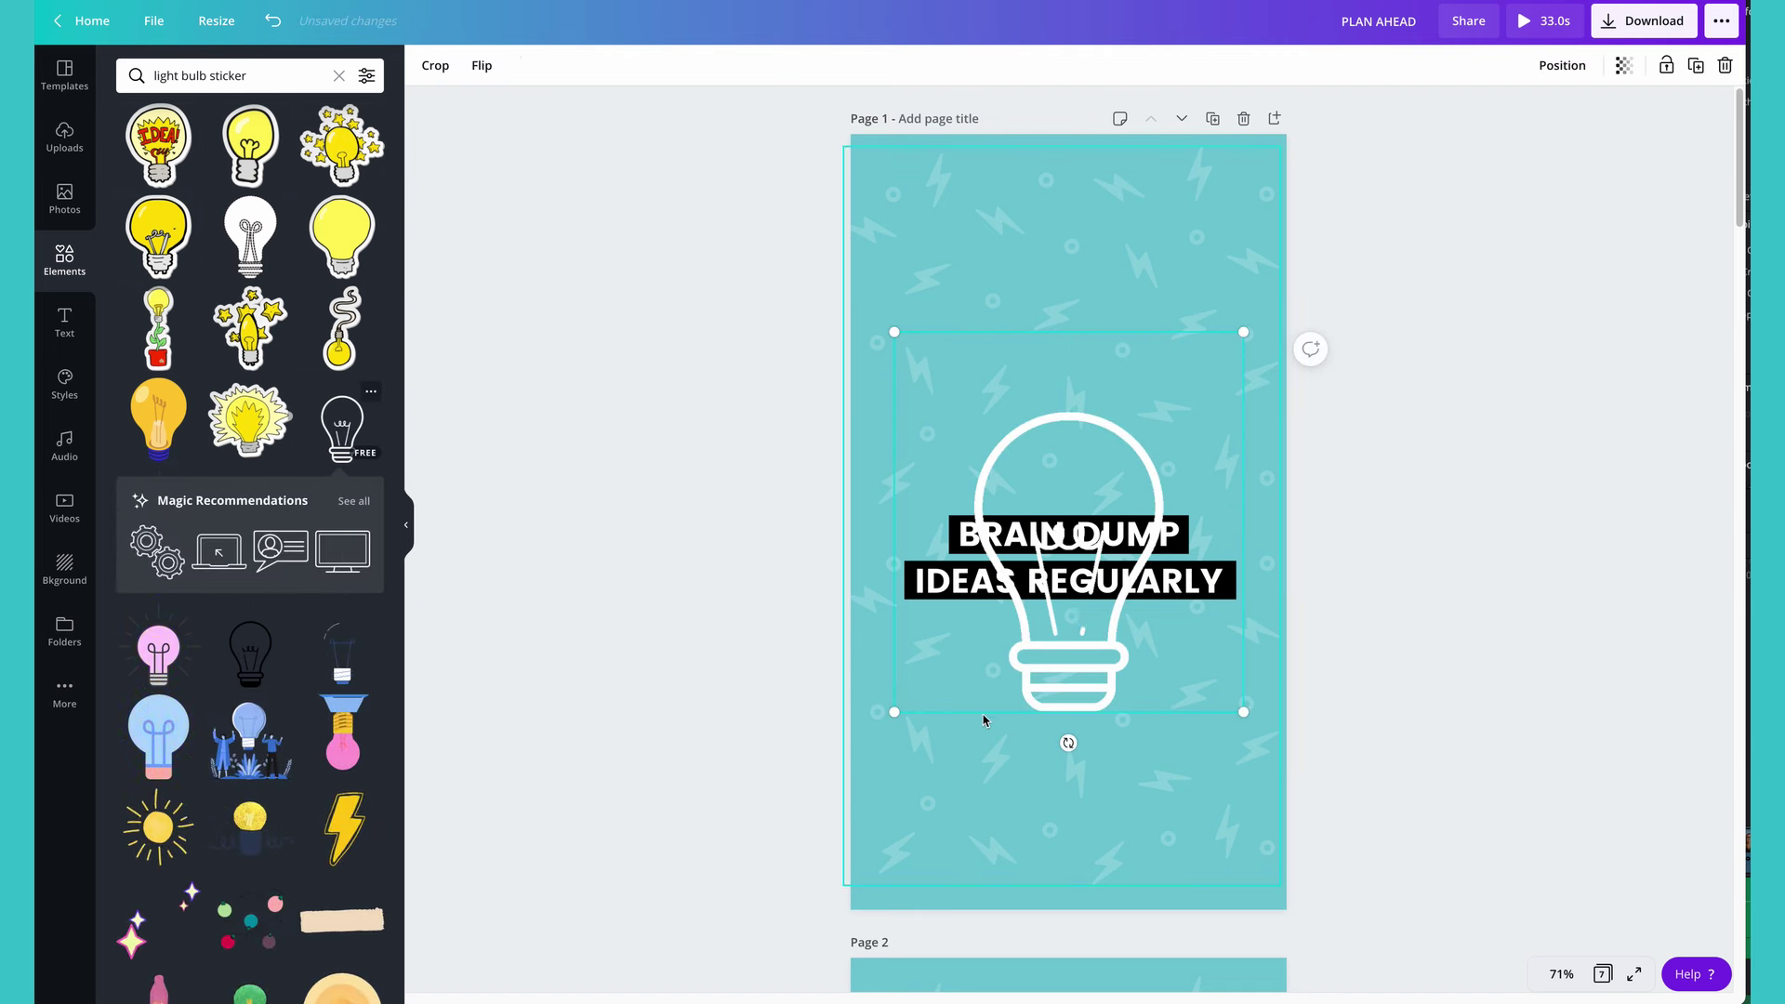
left_click_drag(894, 712, 1091, 540)
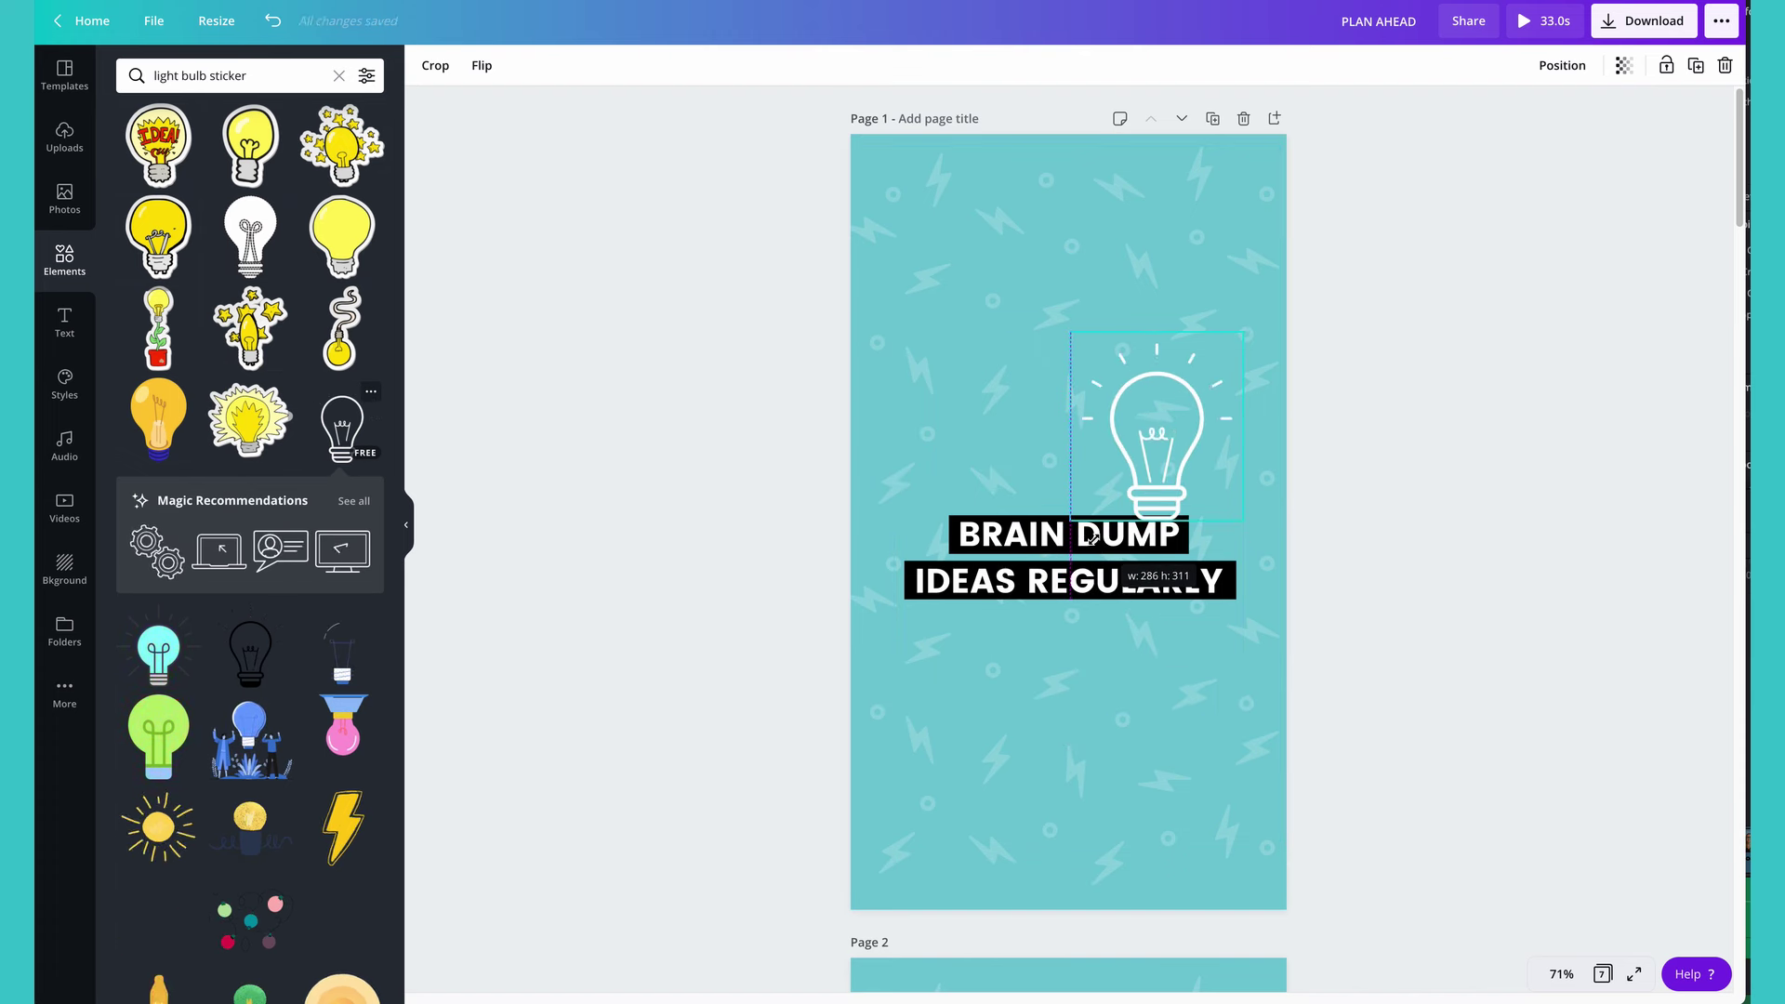
left_click_drag(1193, 455, 1074, 458)
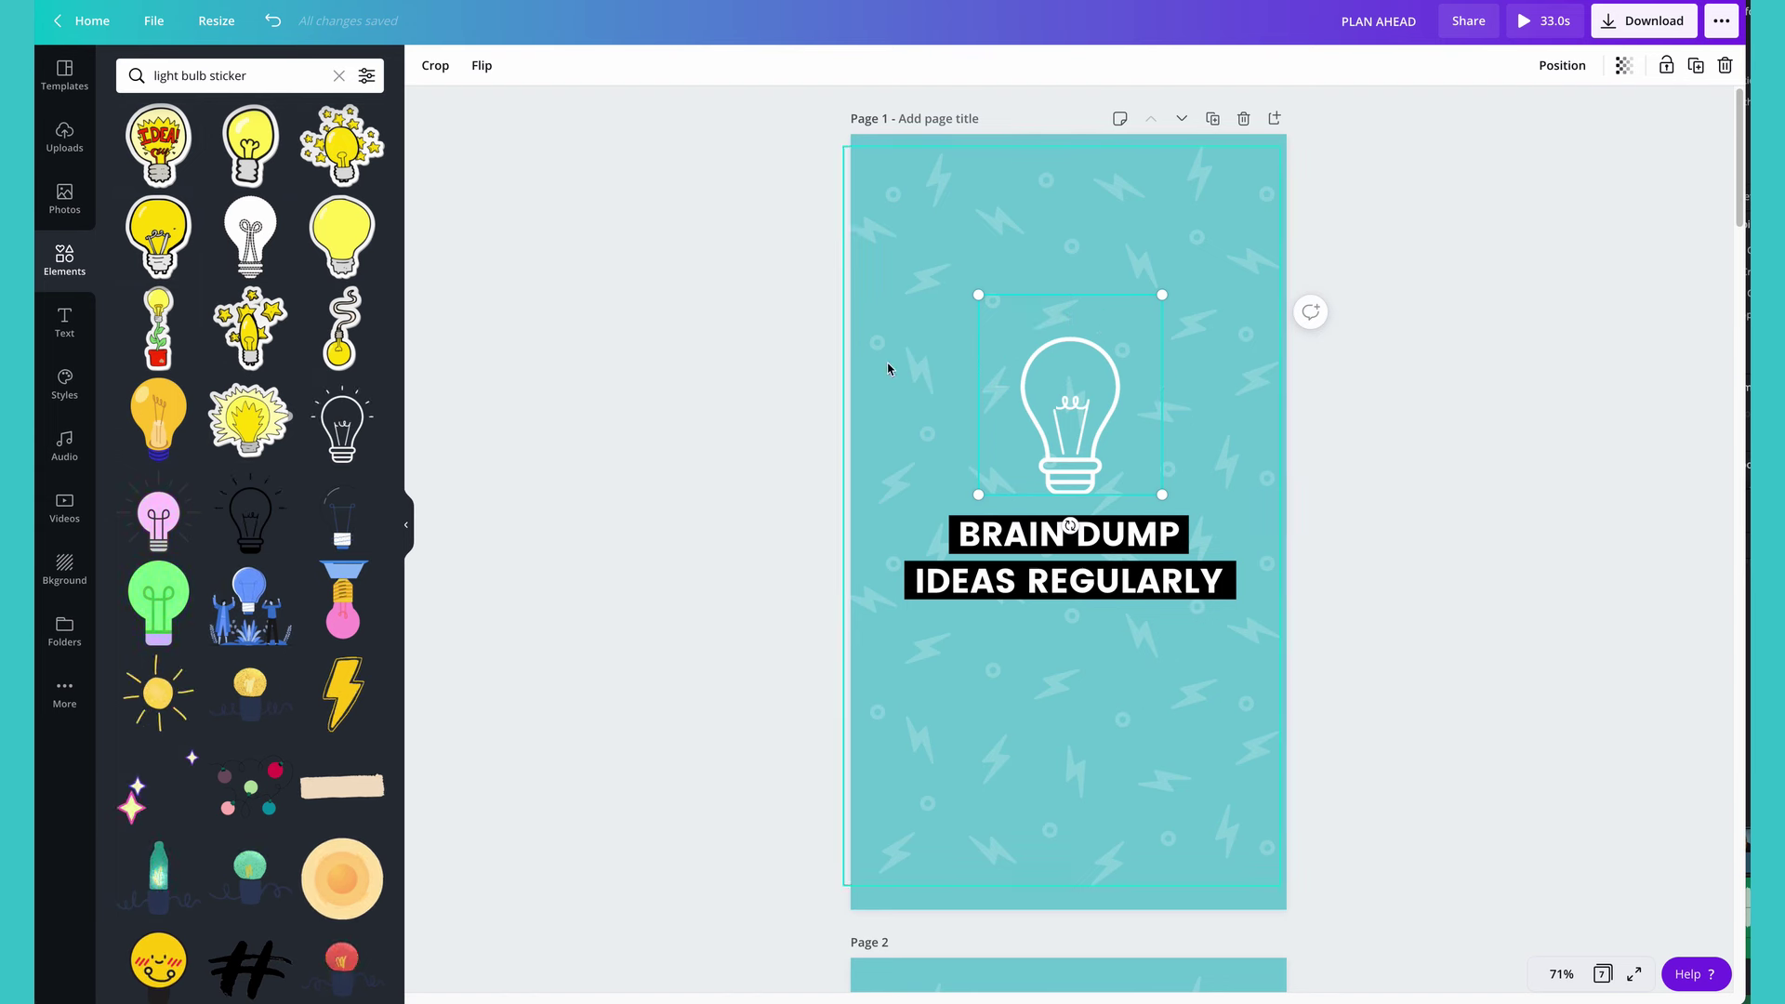
Preview the Block, Breathe, Fade, Pan, Rise and Tumble page animations
left_click(753, 382)
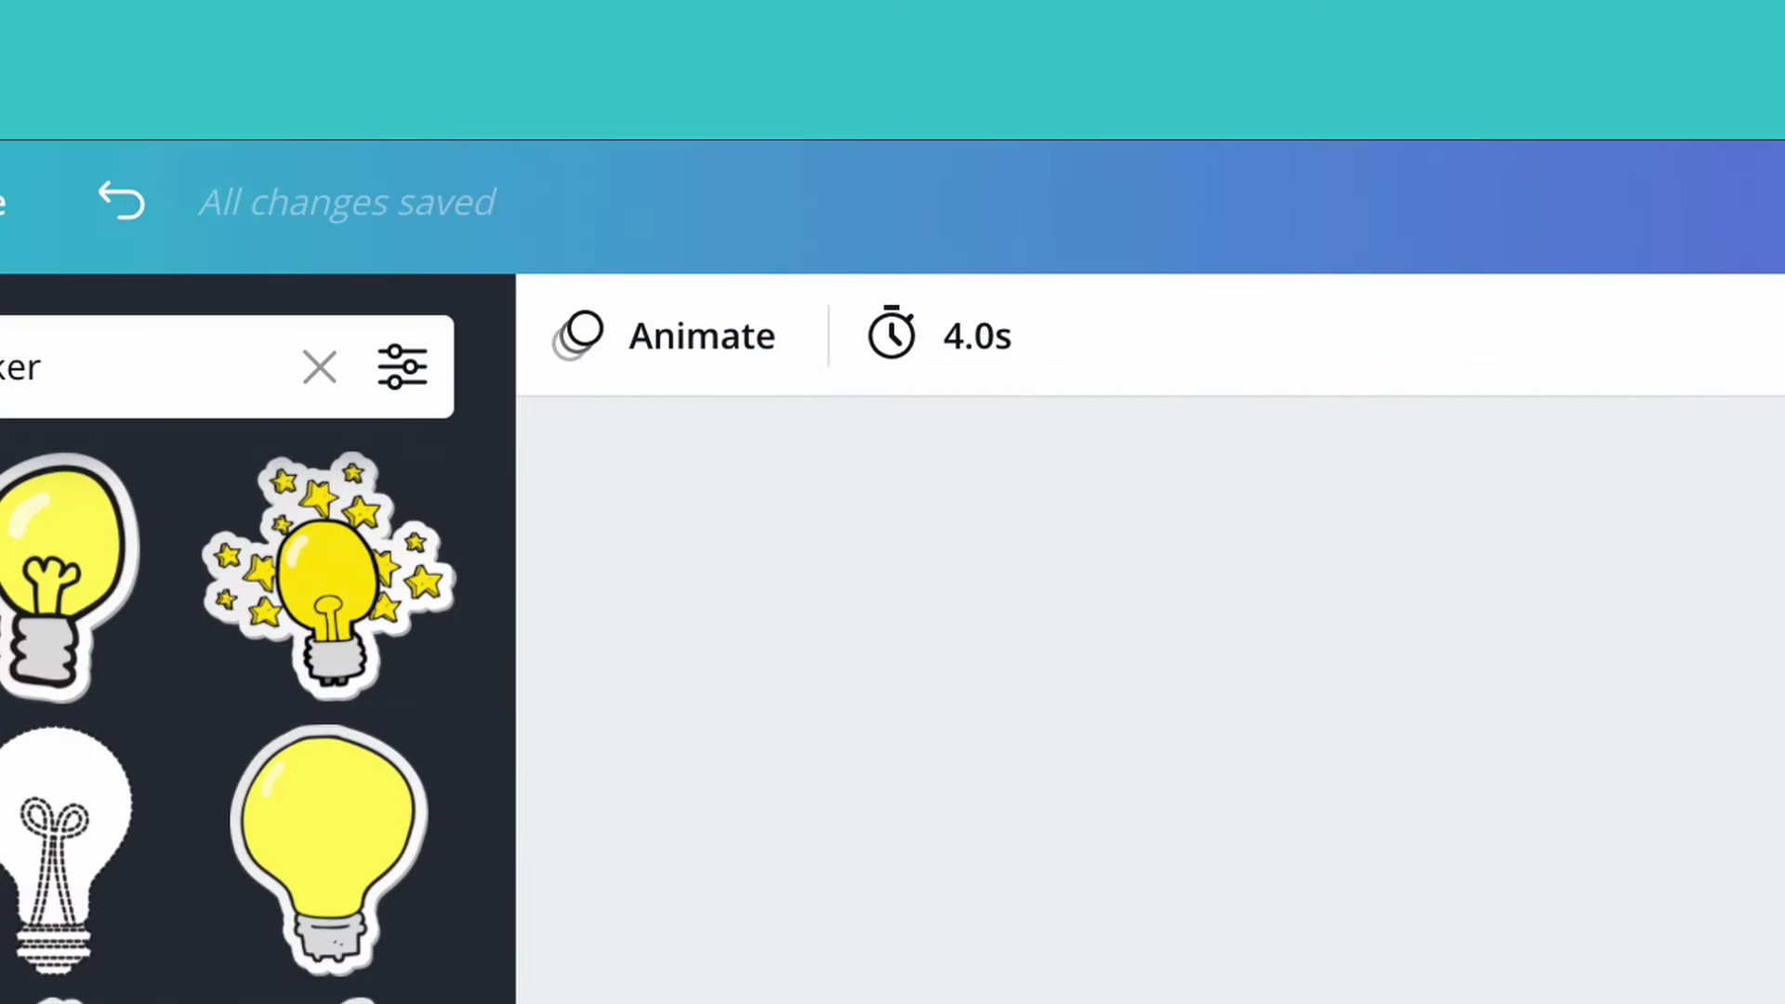
left_click(681, 337)
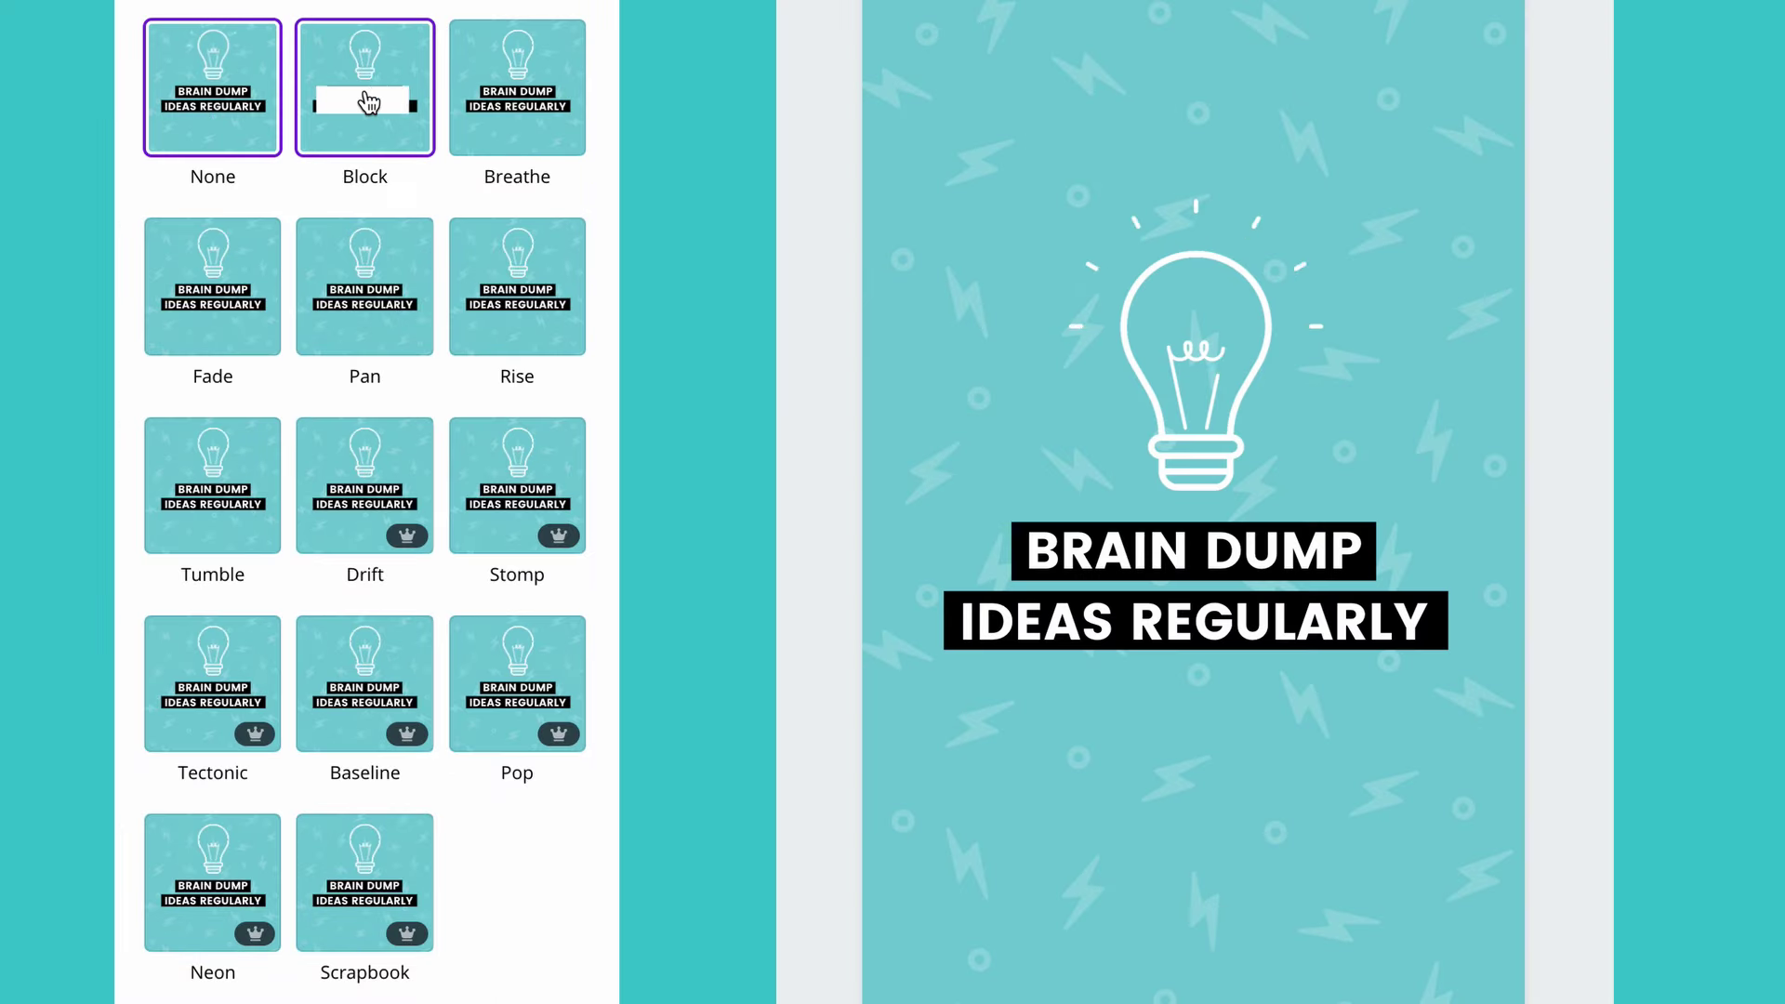
left_click(369, 102)
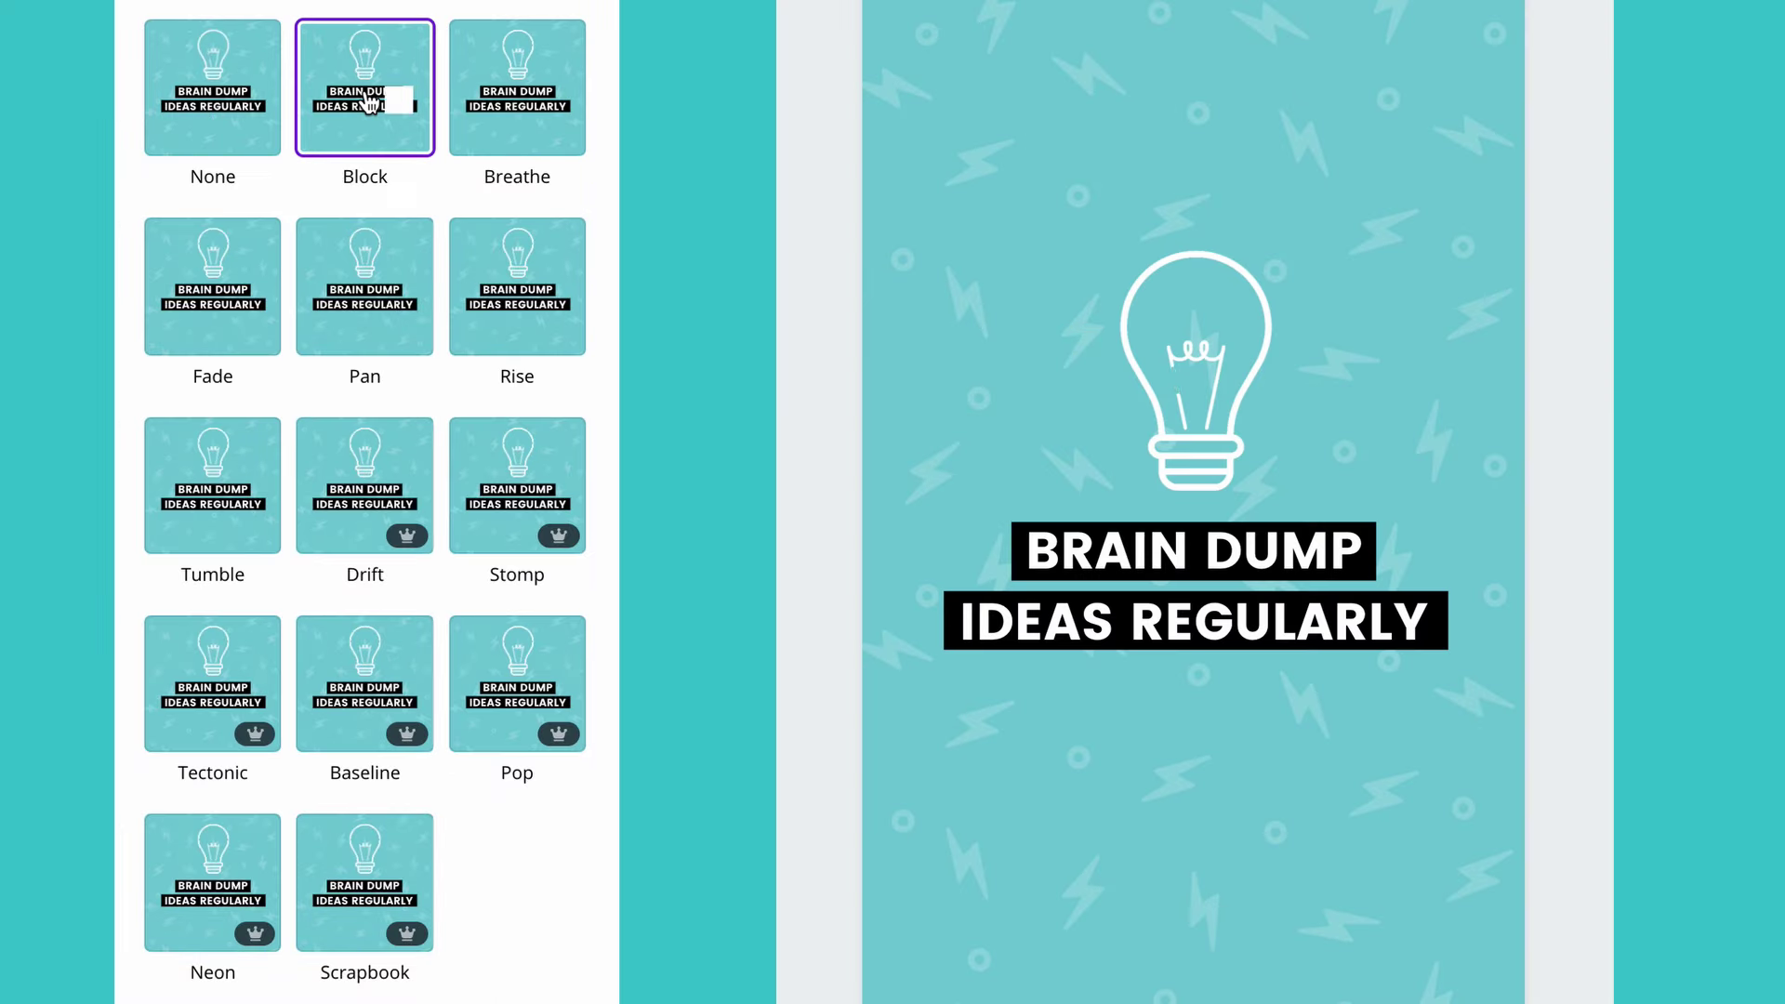
left_click(558, 103)
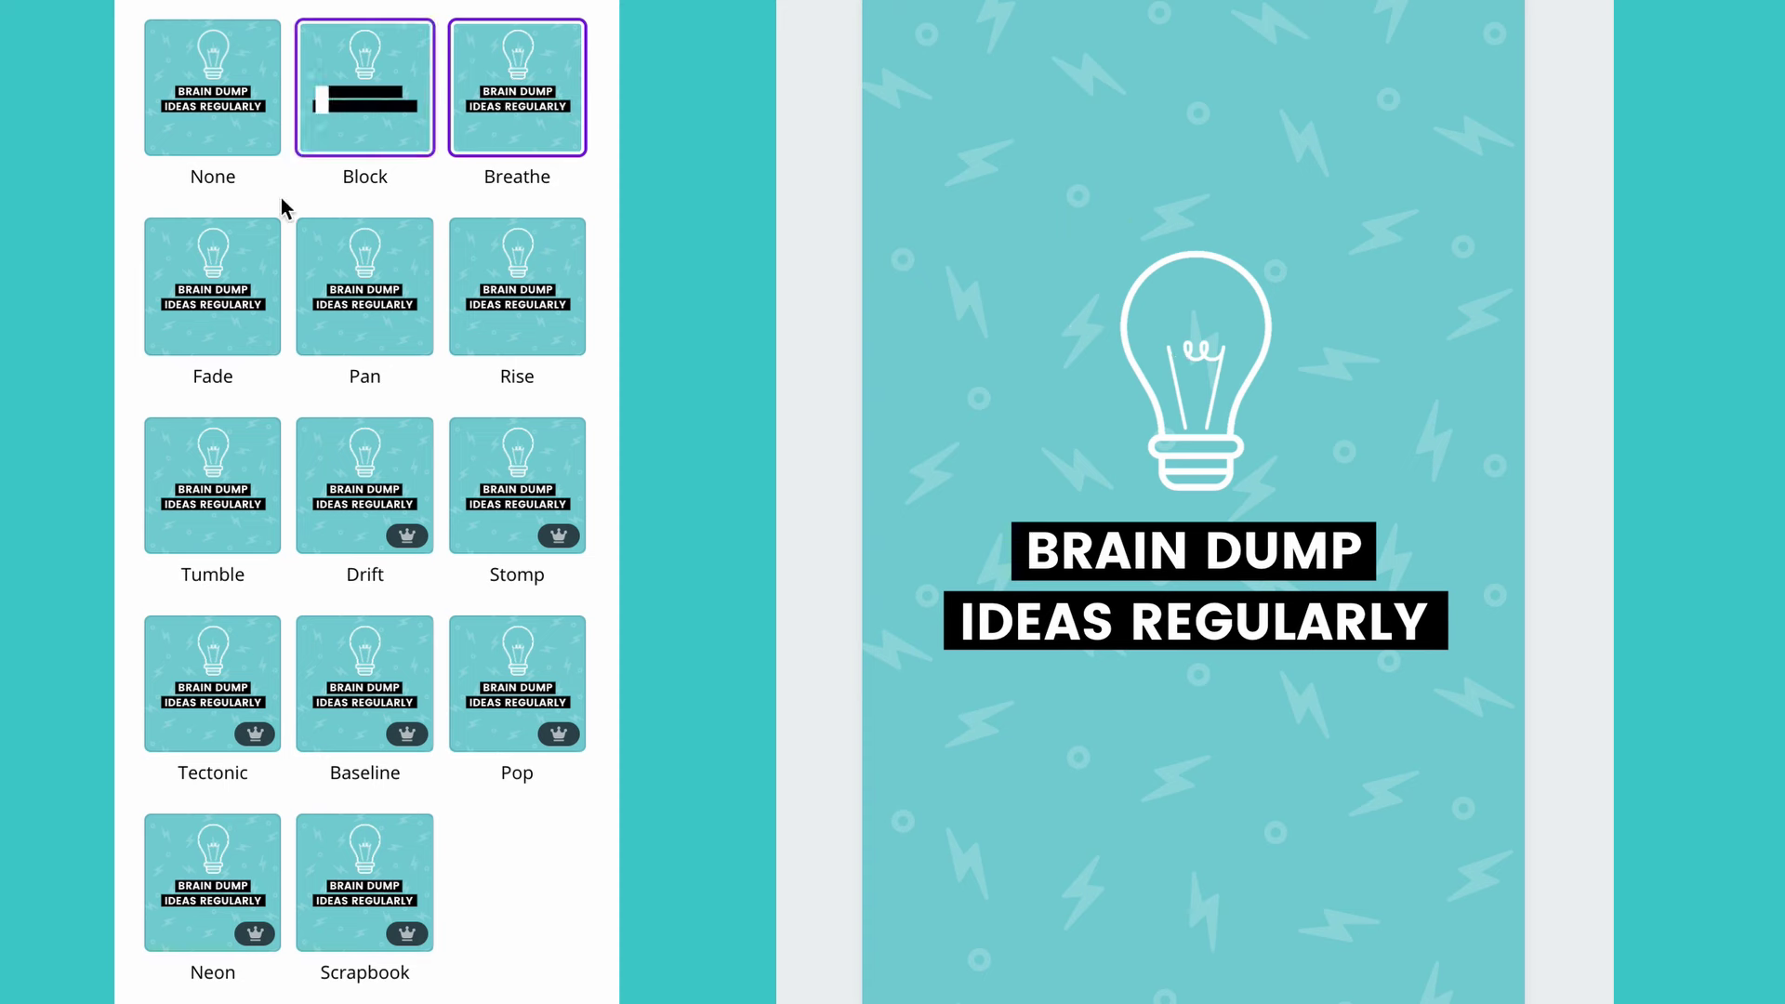
left_click(248, 281)
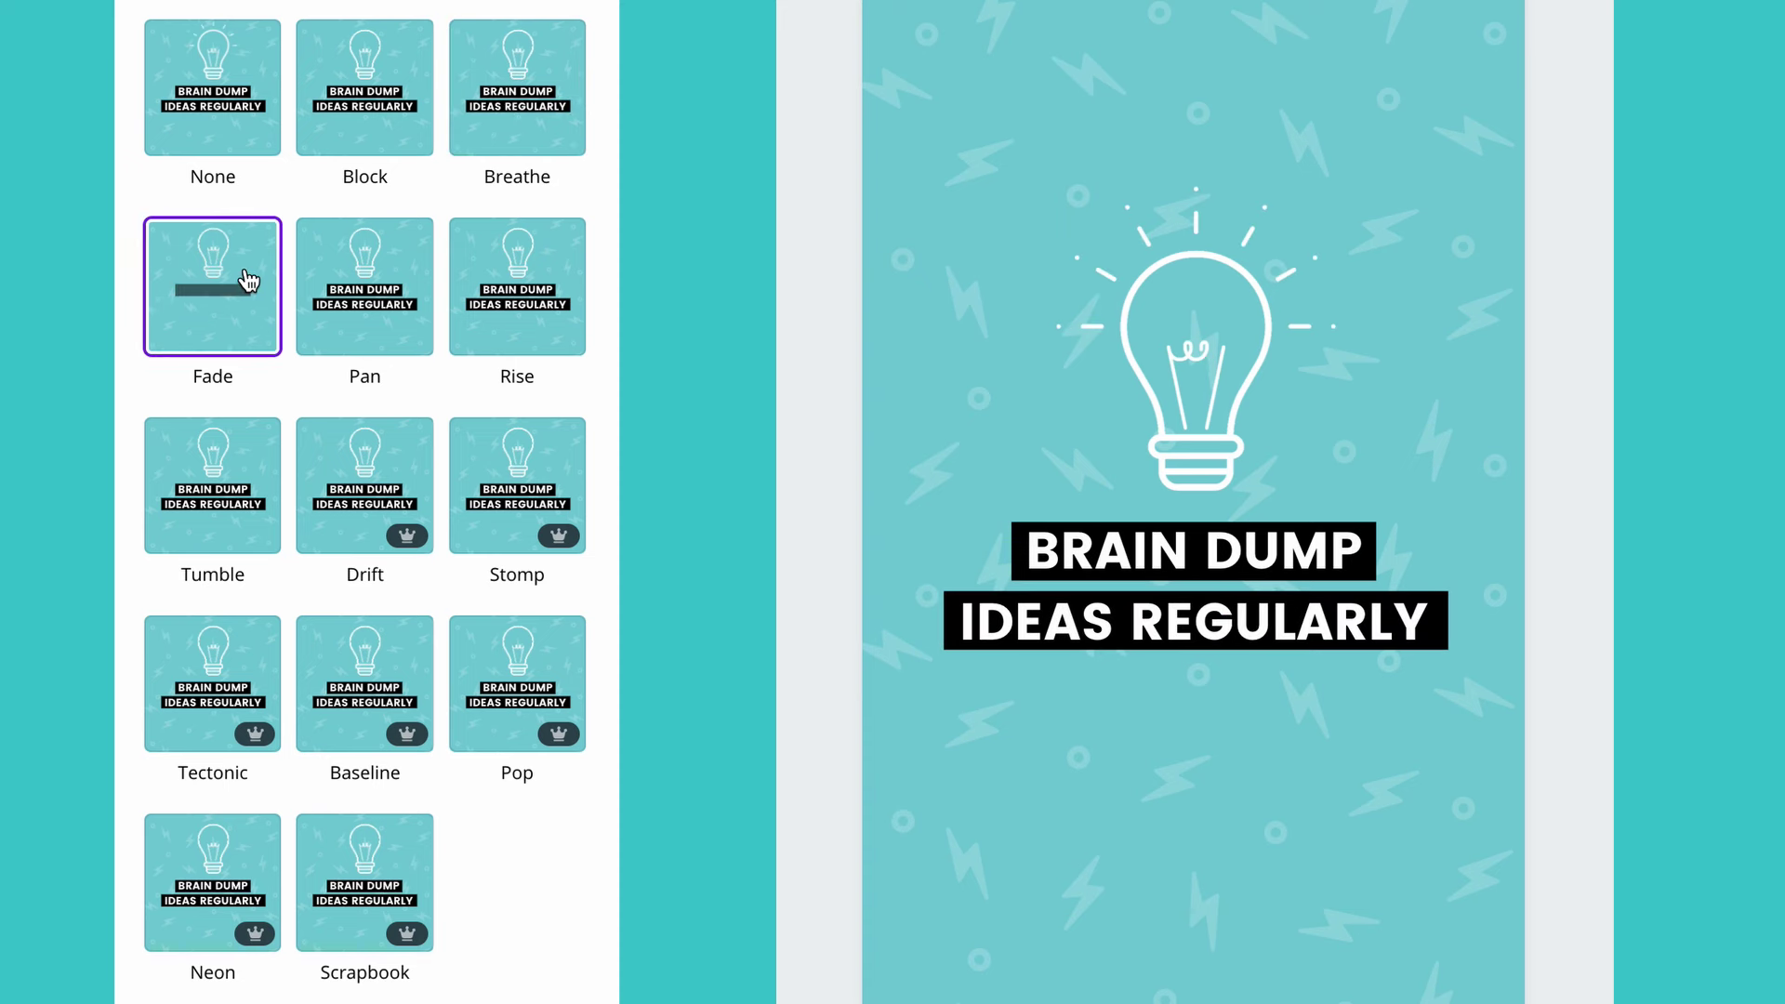
left_click(396, 281)
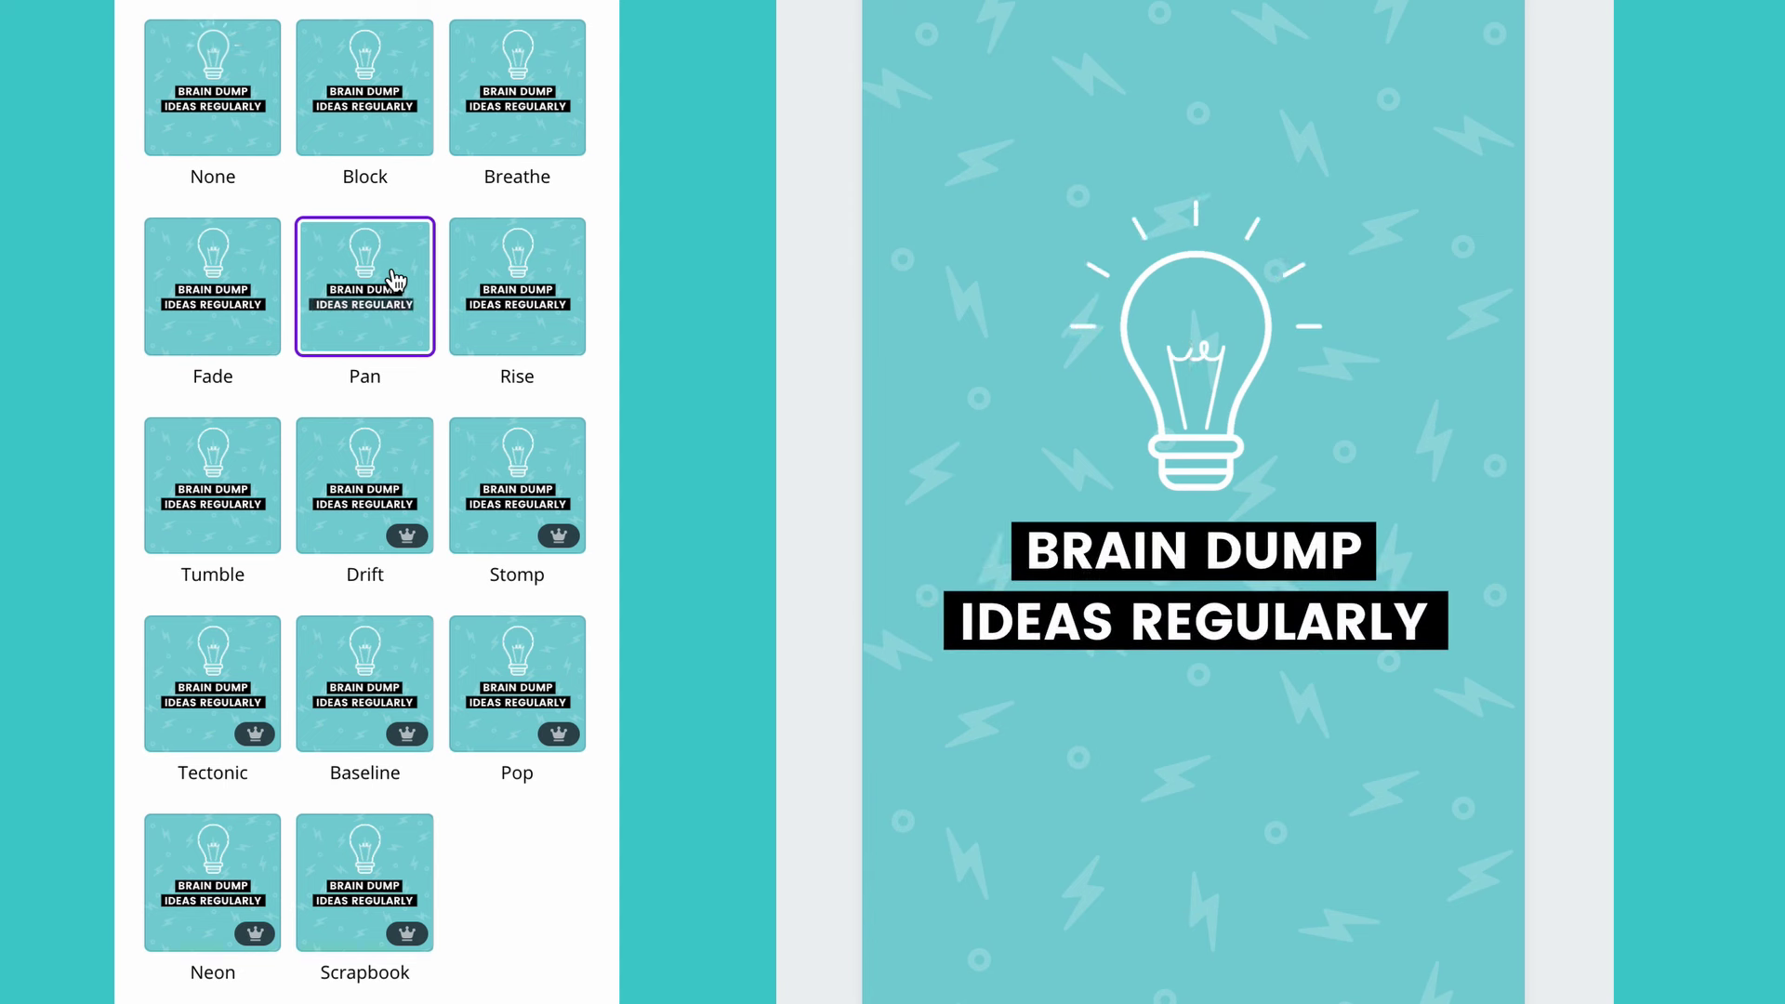
left_click(542, 289)
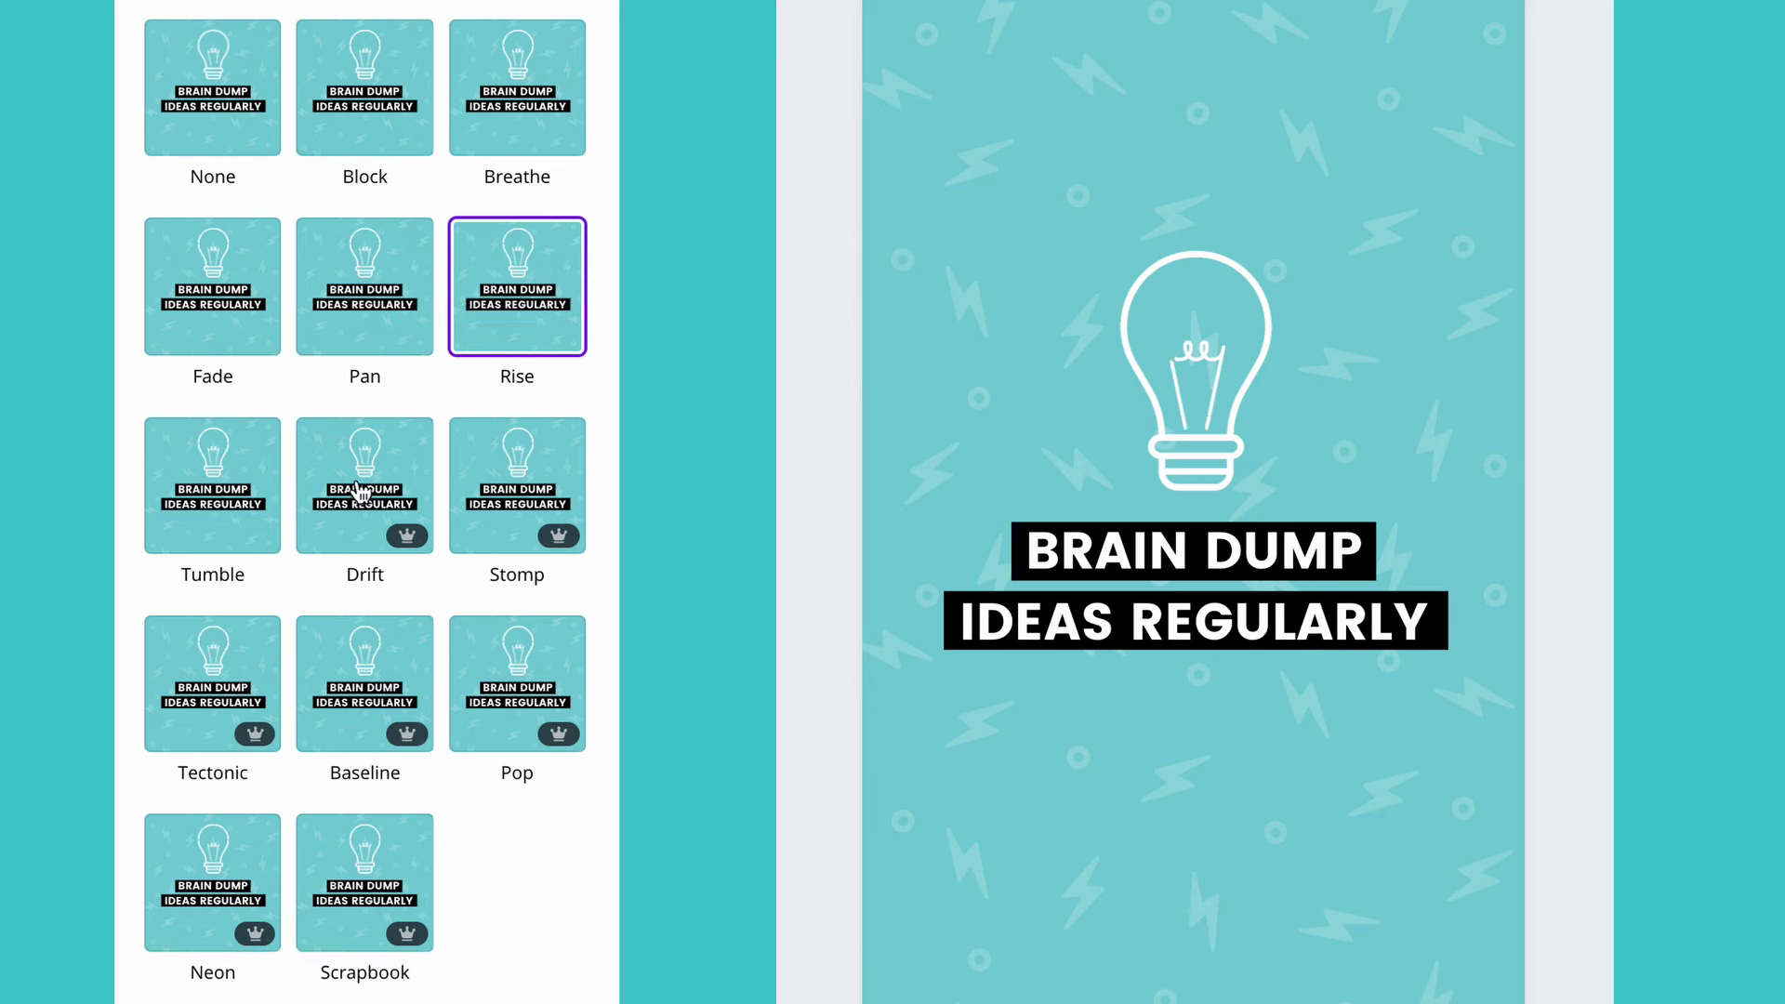
left_click(197, 508)
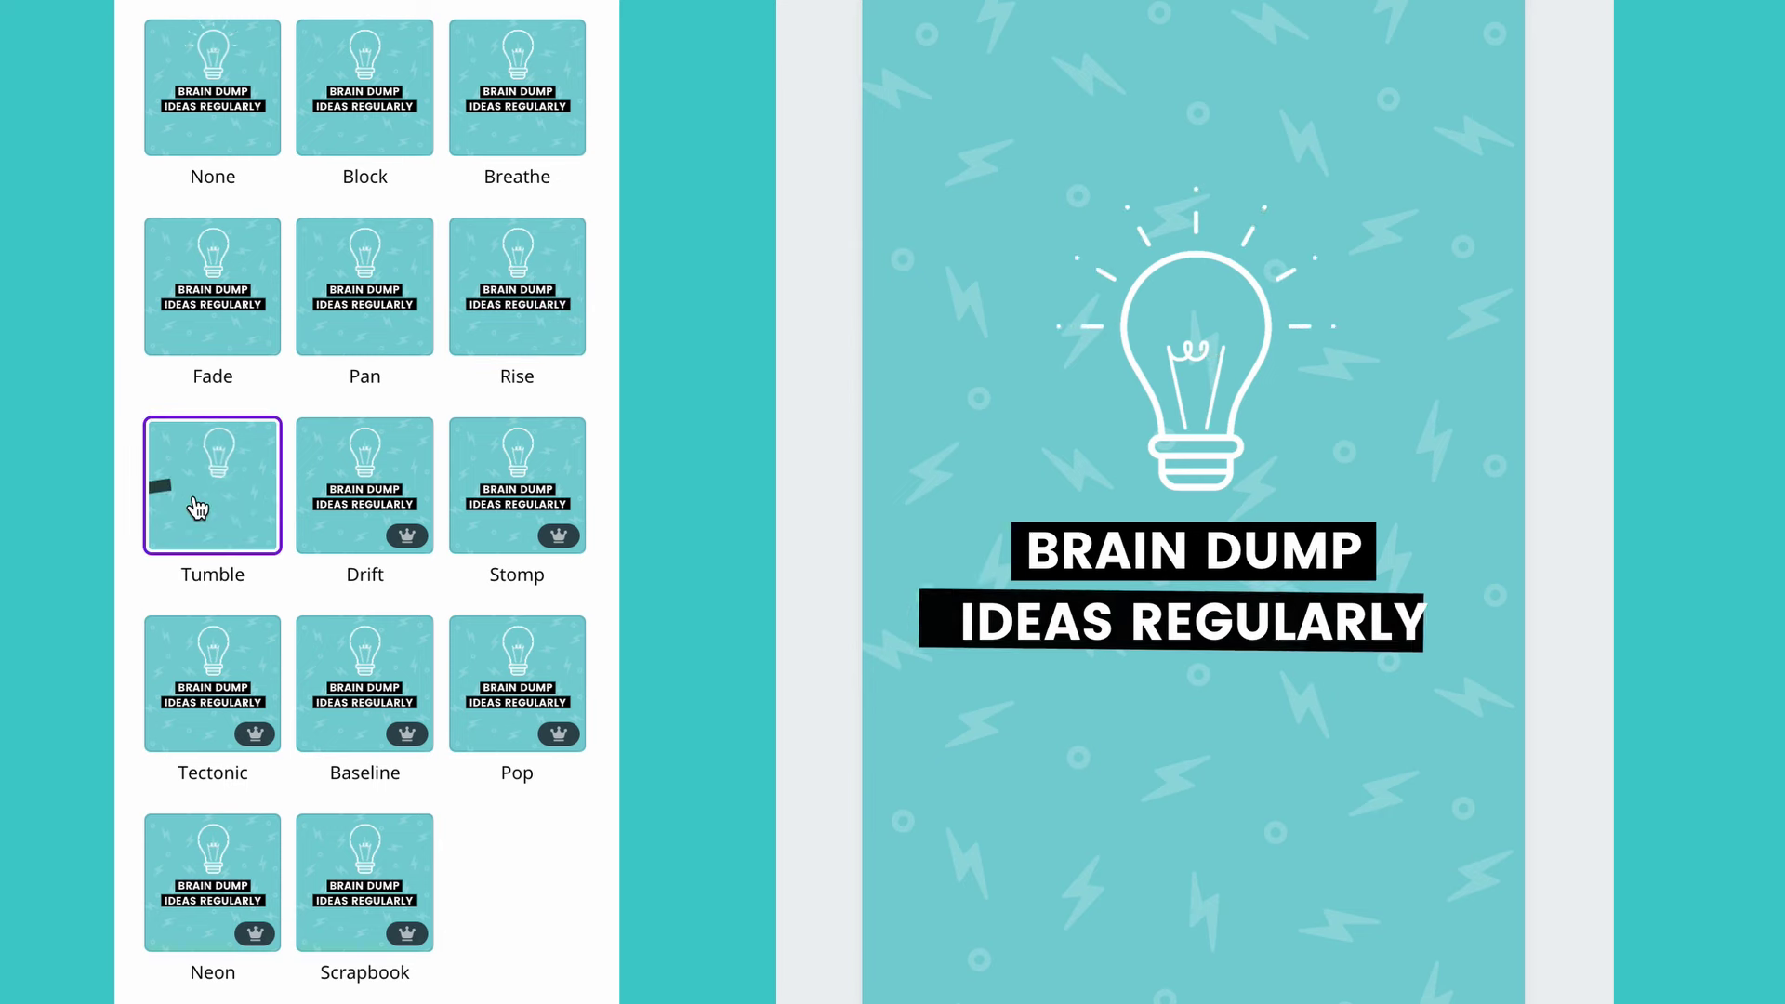
Preview Drift, Stomp, Tectonic, Baseline, Pop and Neon, then apply Scrapbook
left_click(375, 499)
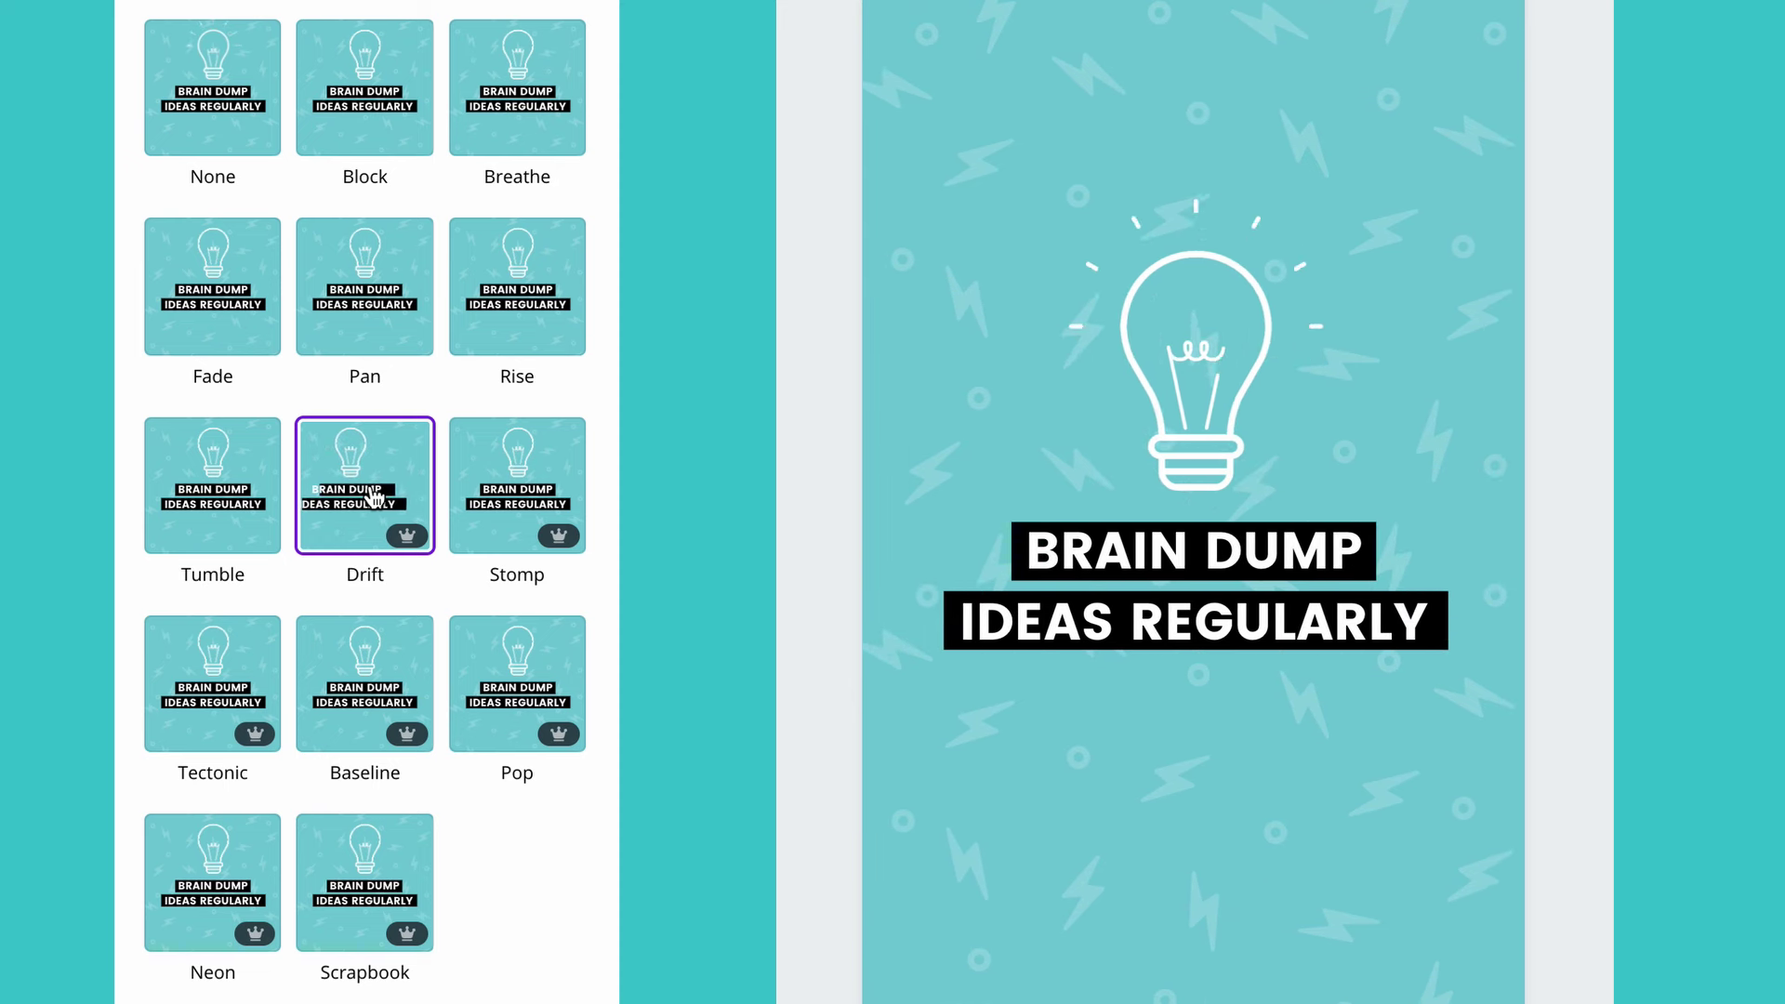
left_click(520, 502)
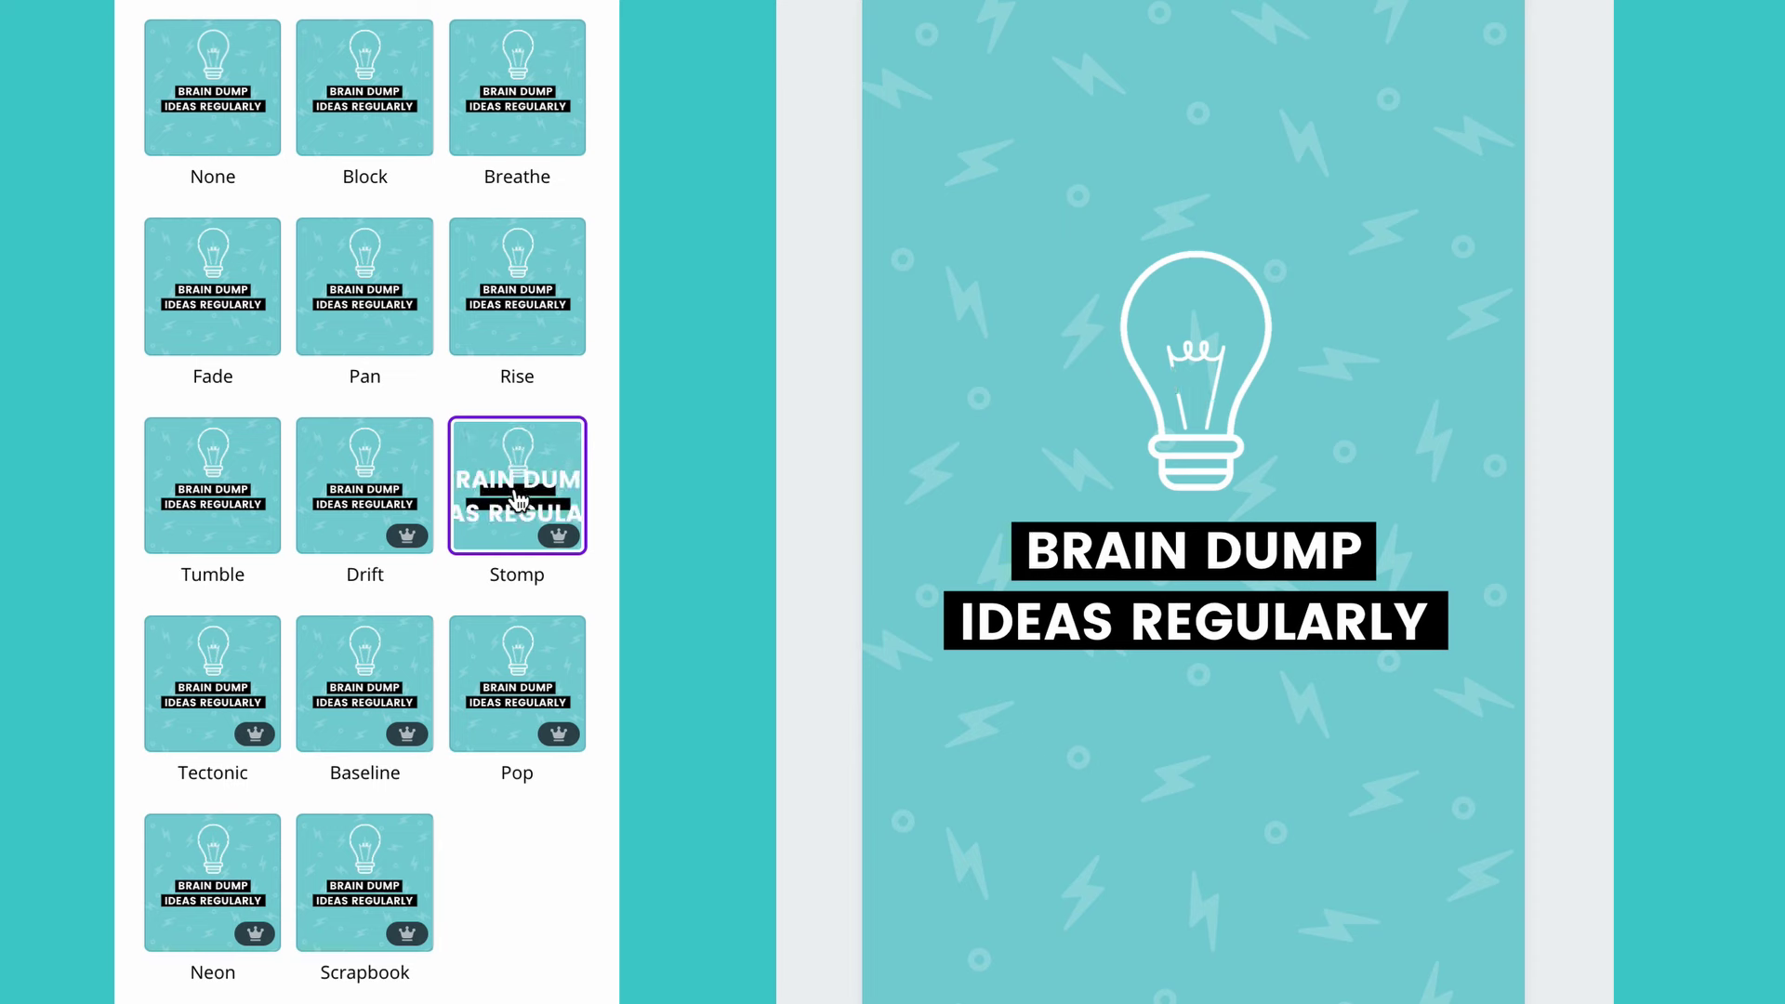
left_click(207, 728)
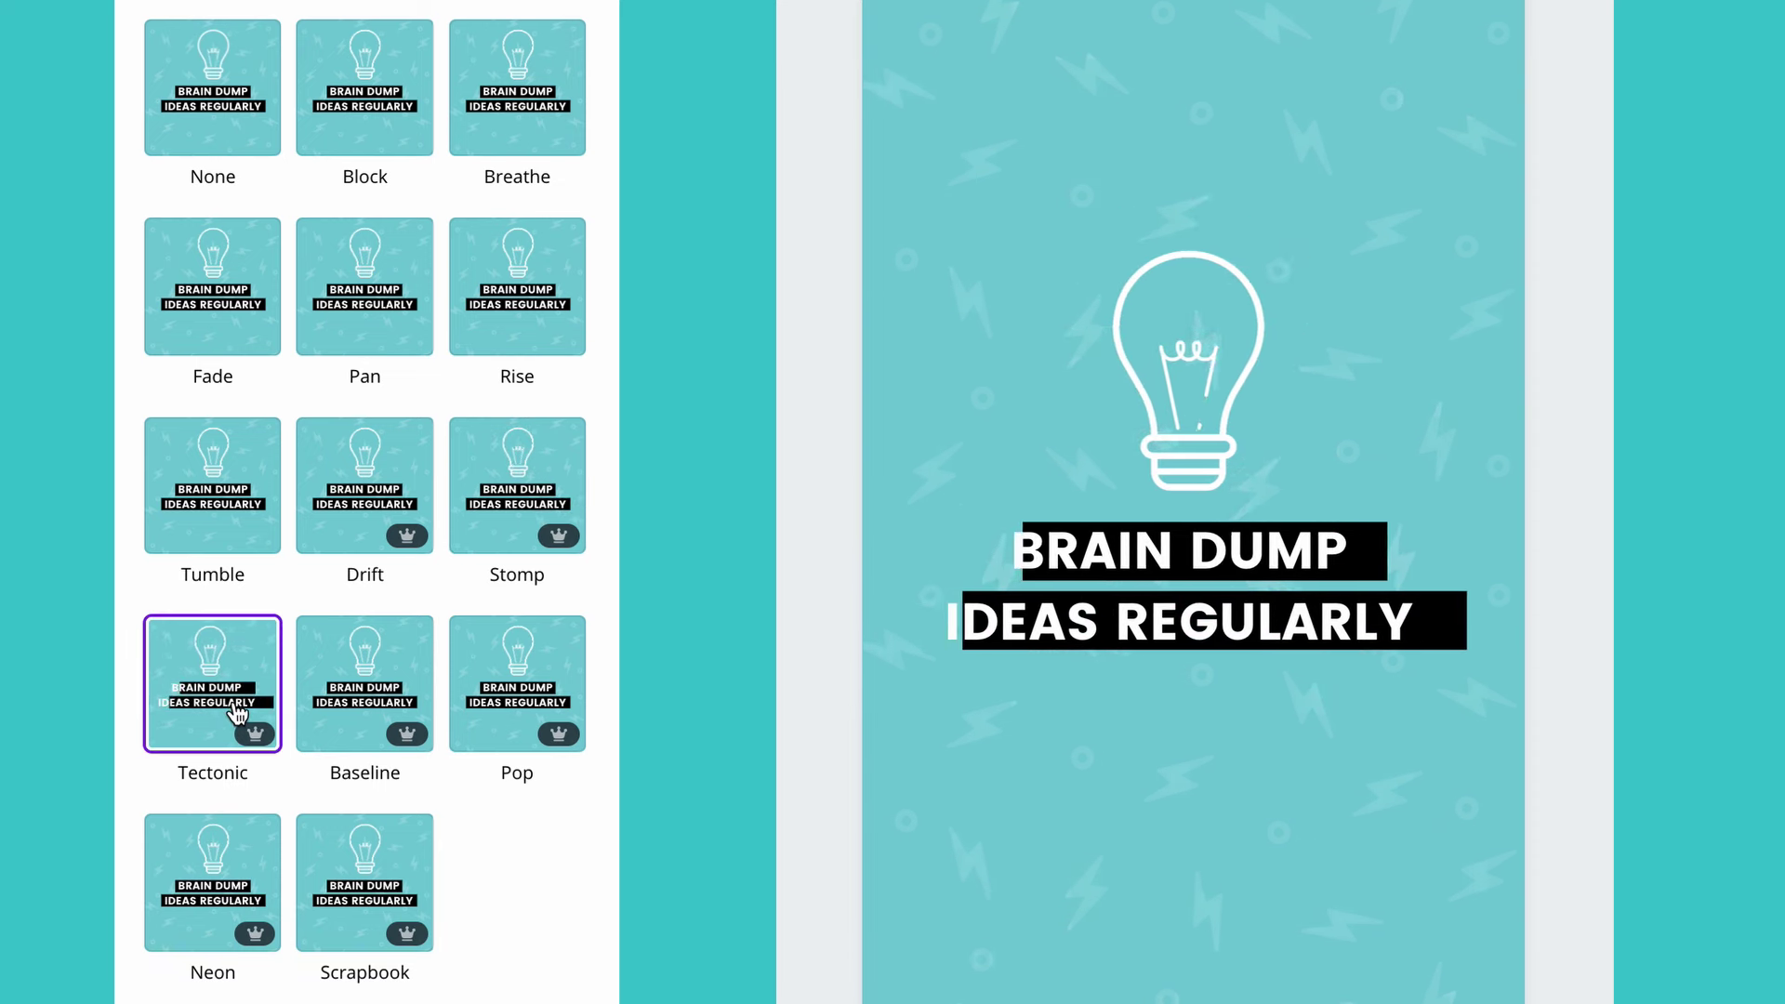
left_click(348, 695)
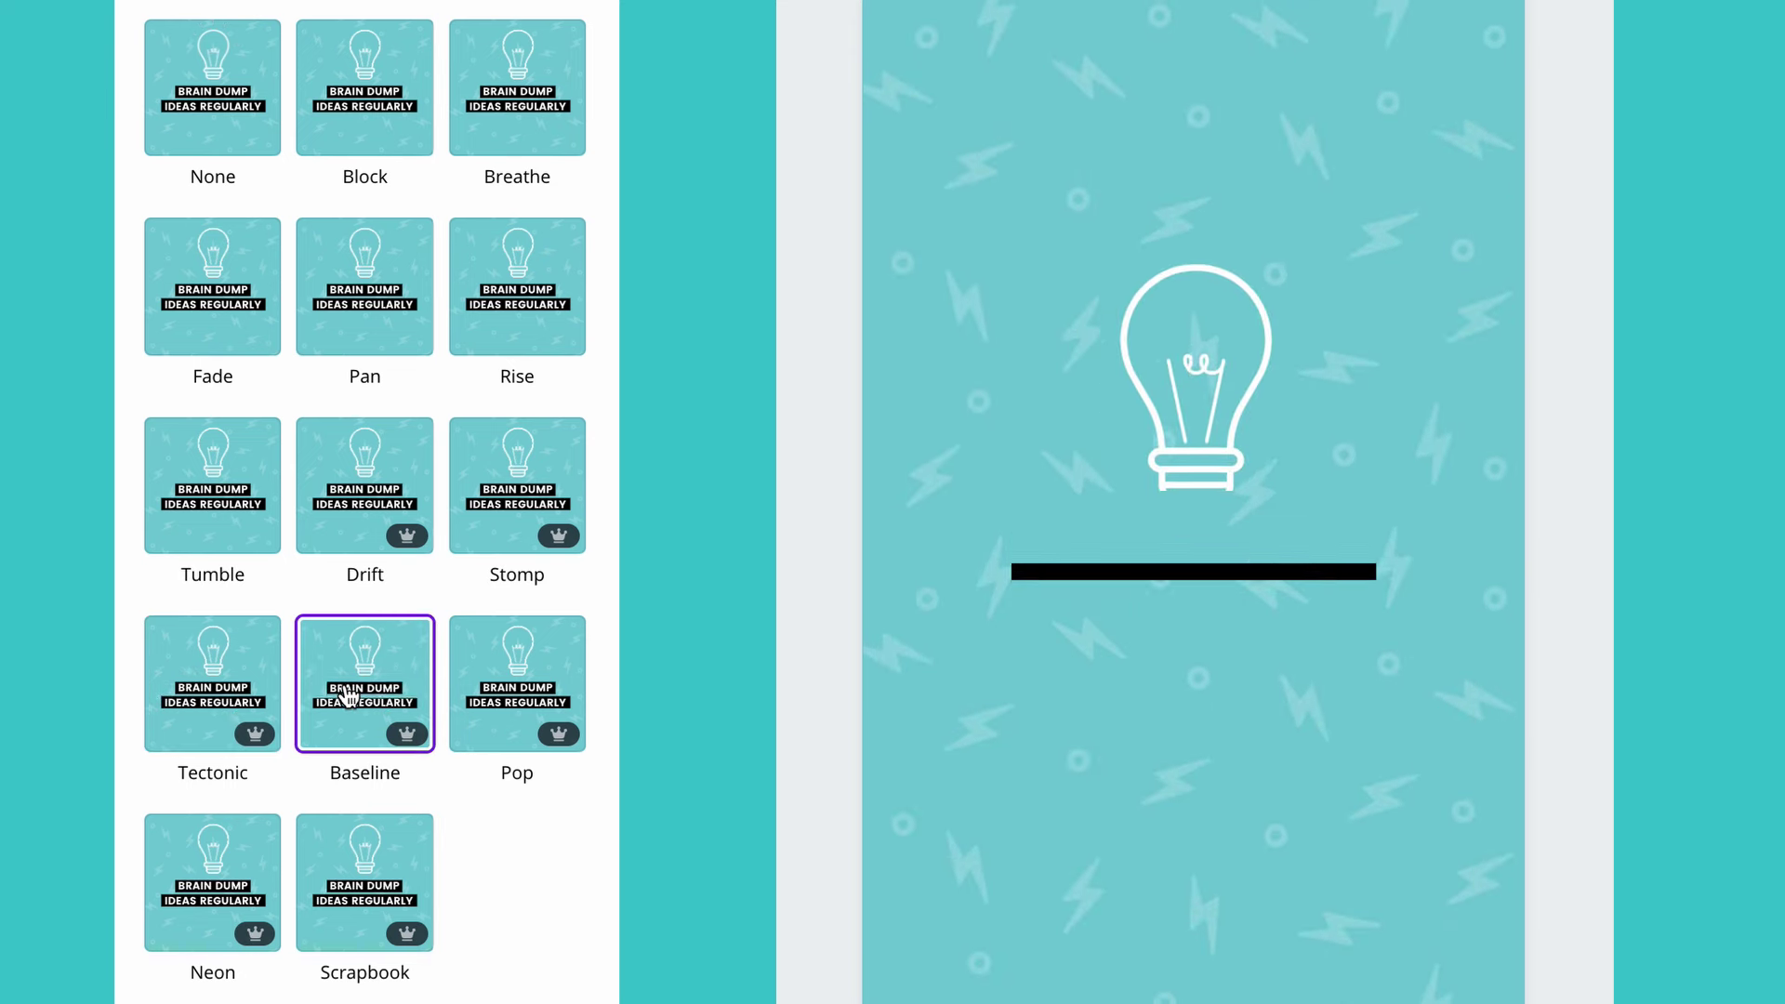
left_click(542, 698)
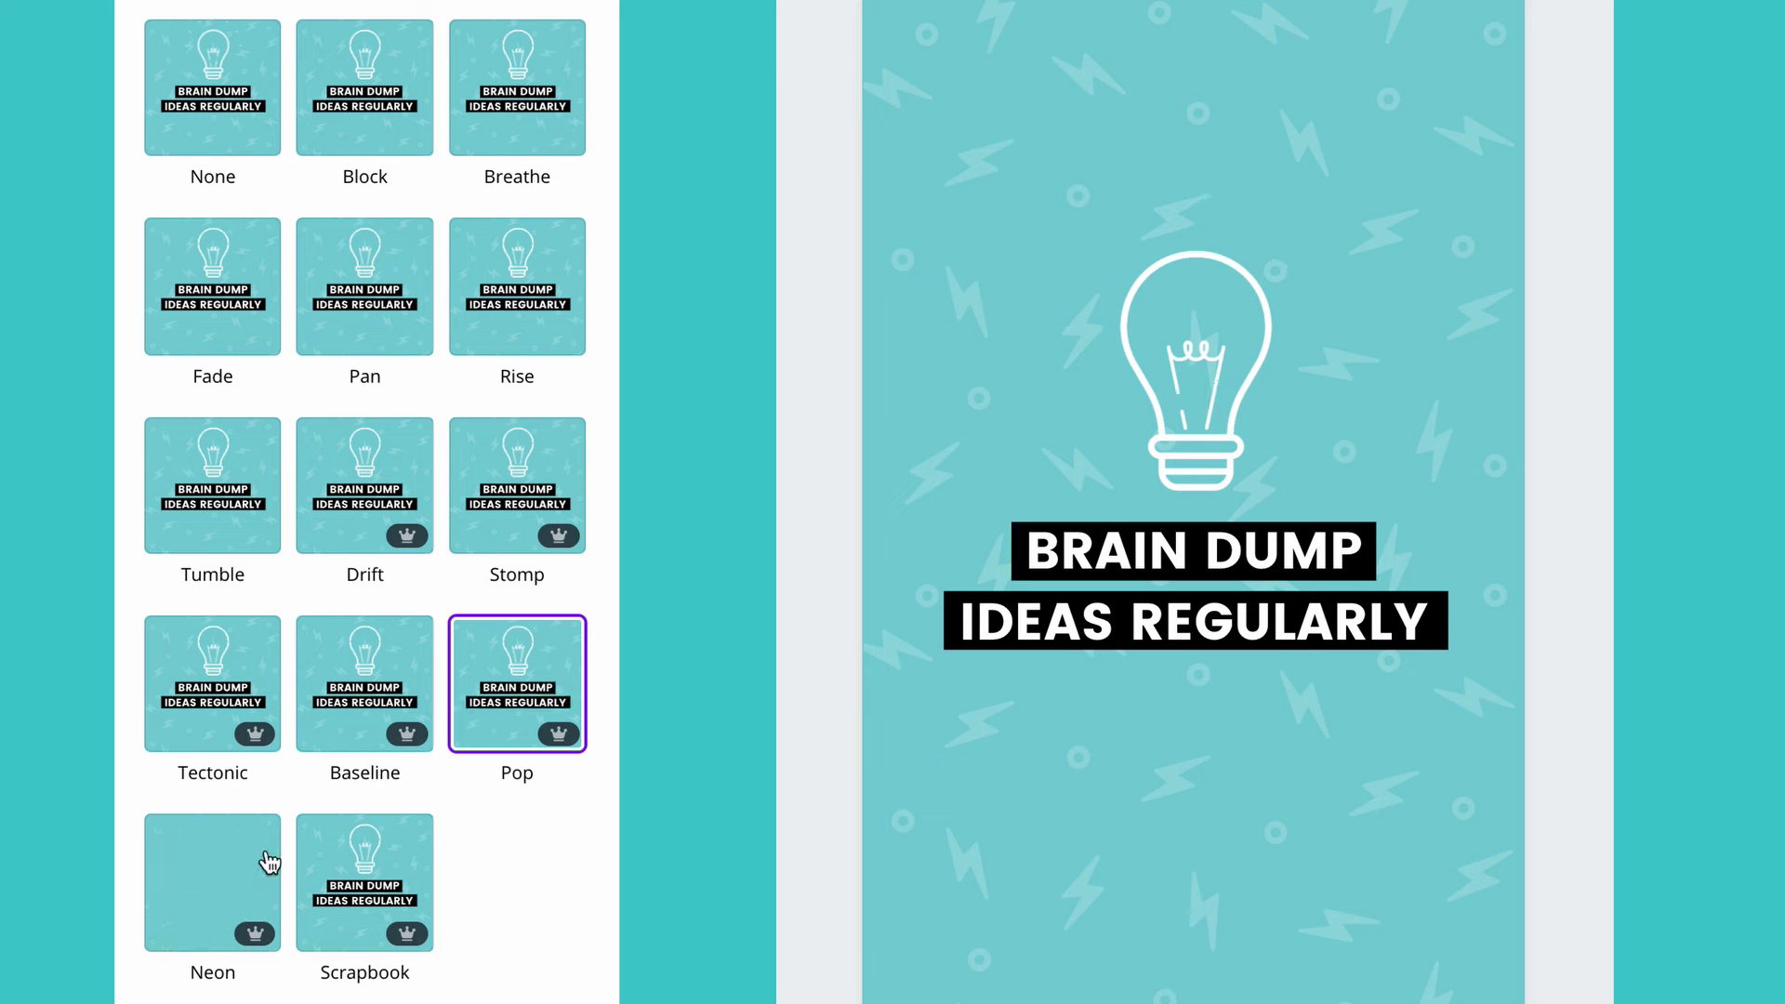
left_click(244, 883)
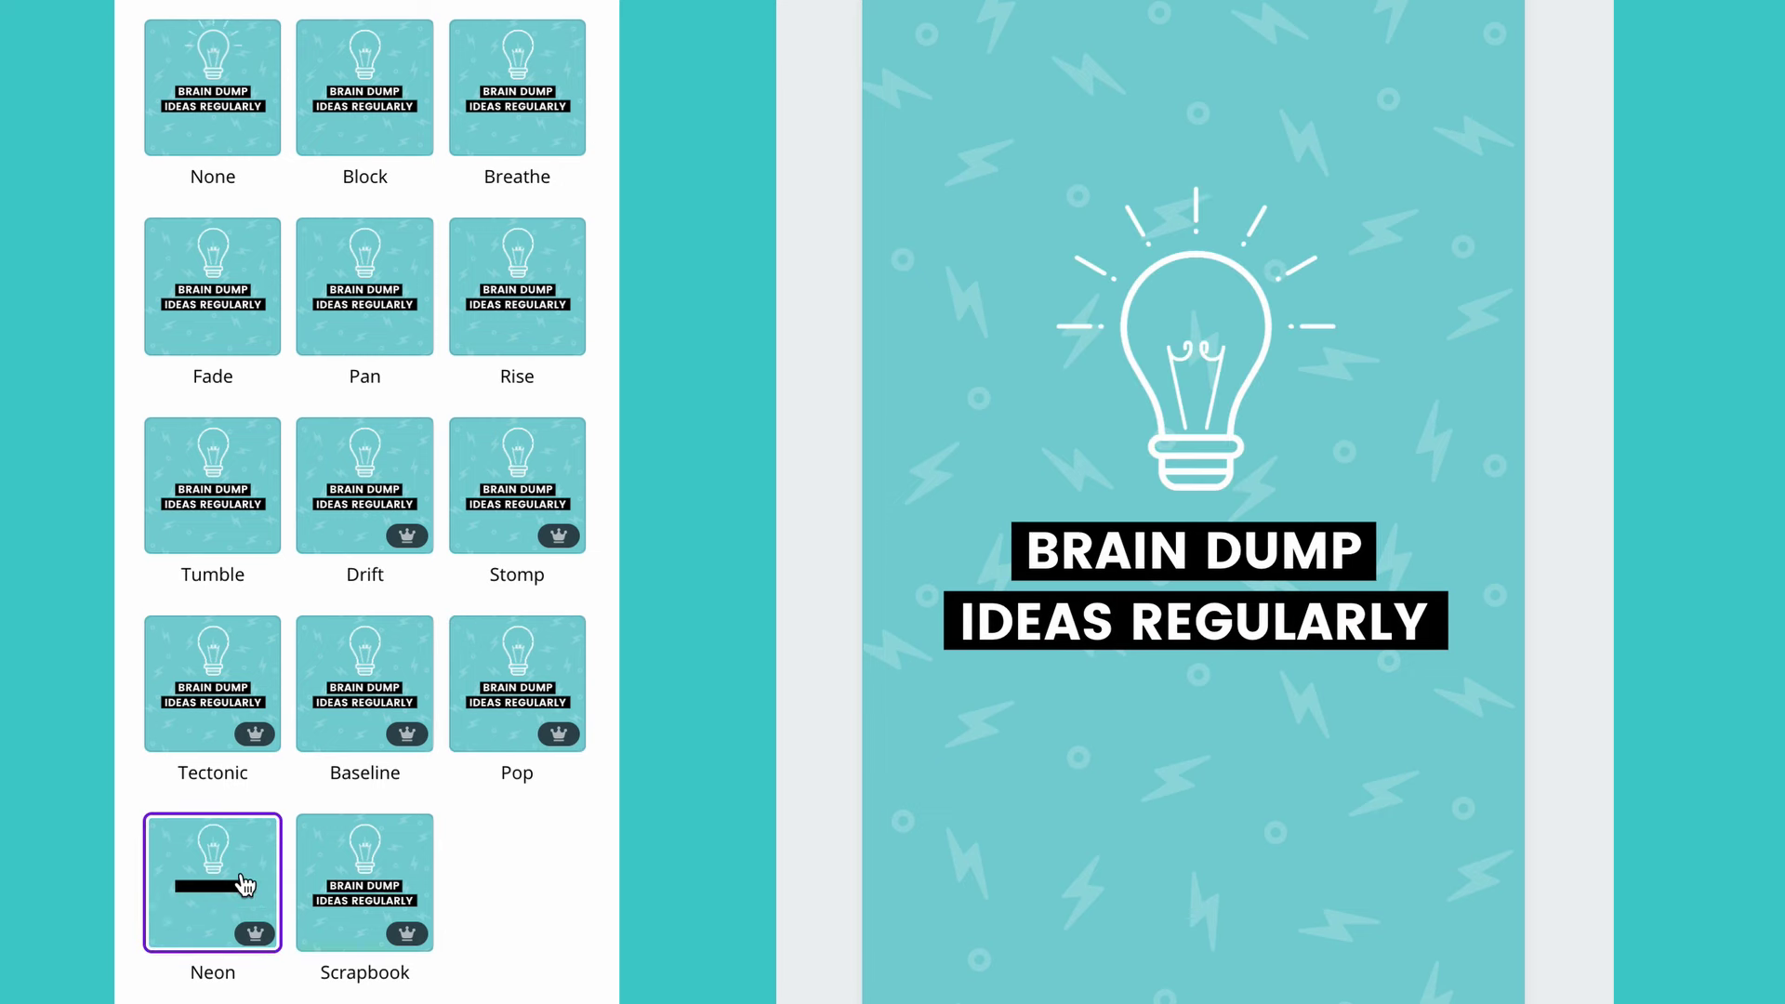
left_click(365, 874)
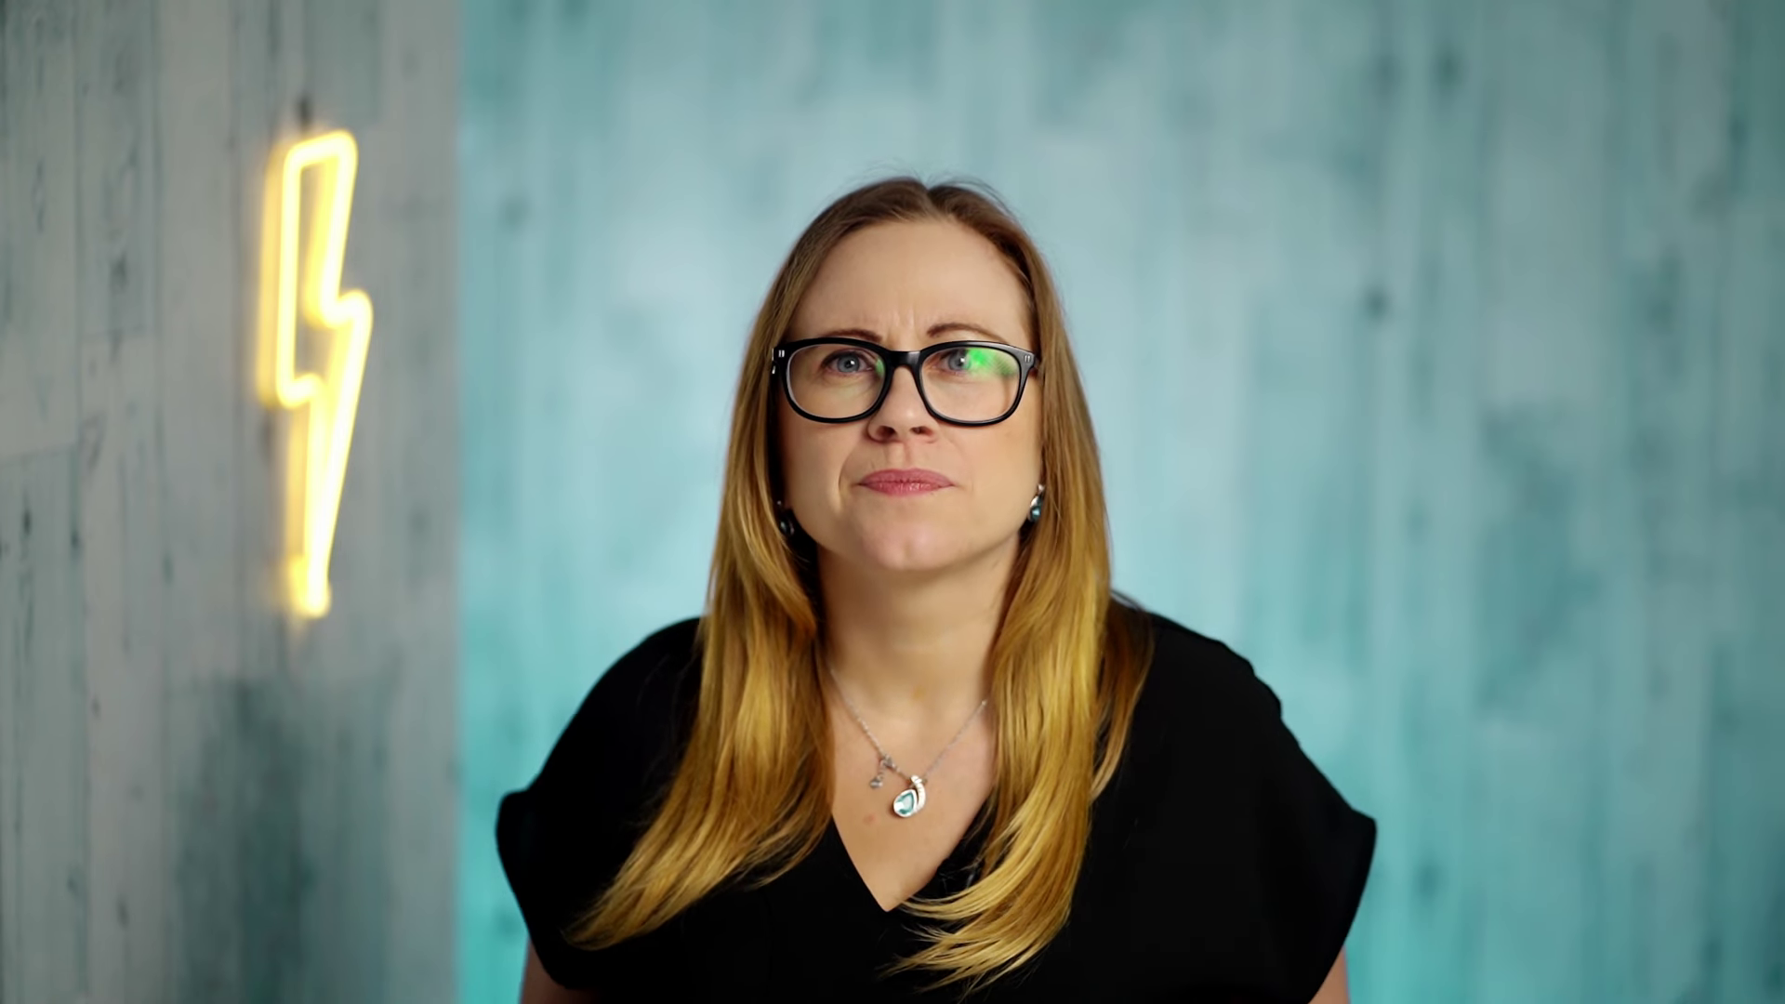
Show the page duration setting, keeping the length at 4.0 seconds
left_click(648, 223)
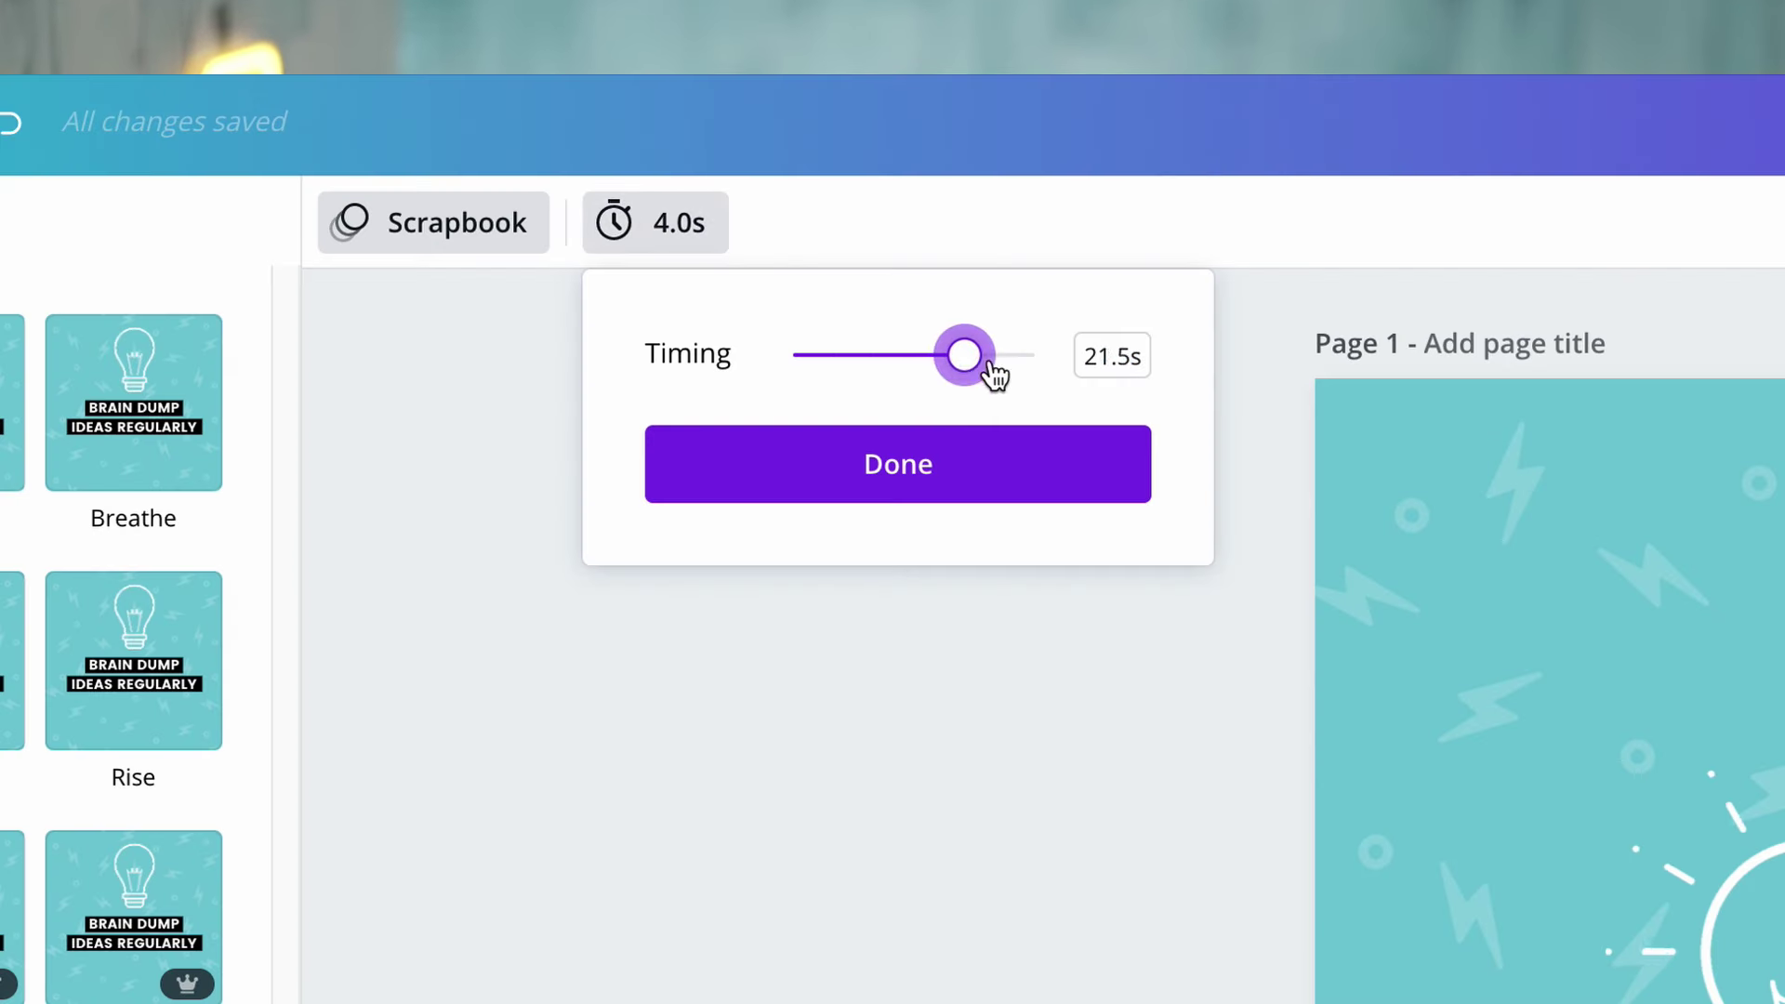